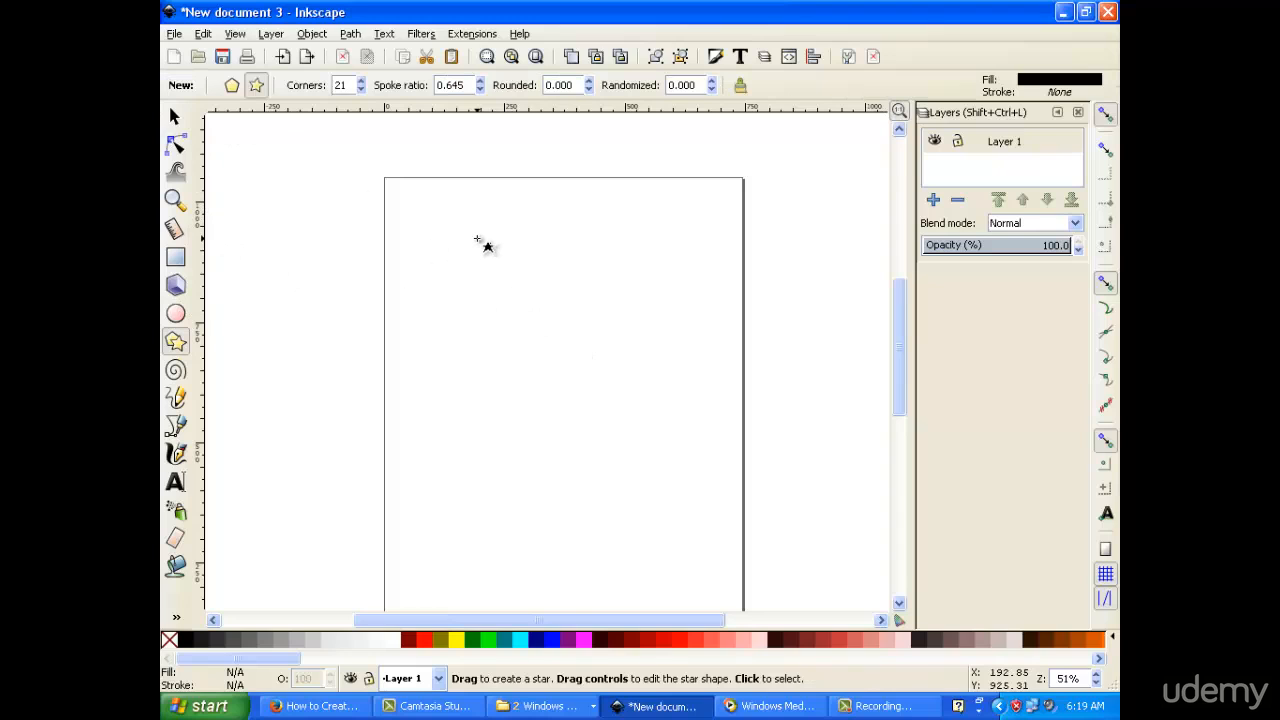
Draw a black star near the page's upper-left corner and reduce its corners to 3
drag(478, 240, 486, 325)
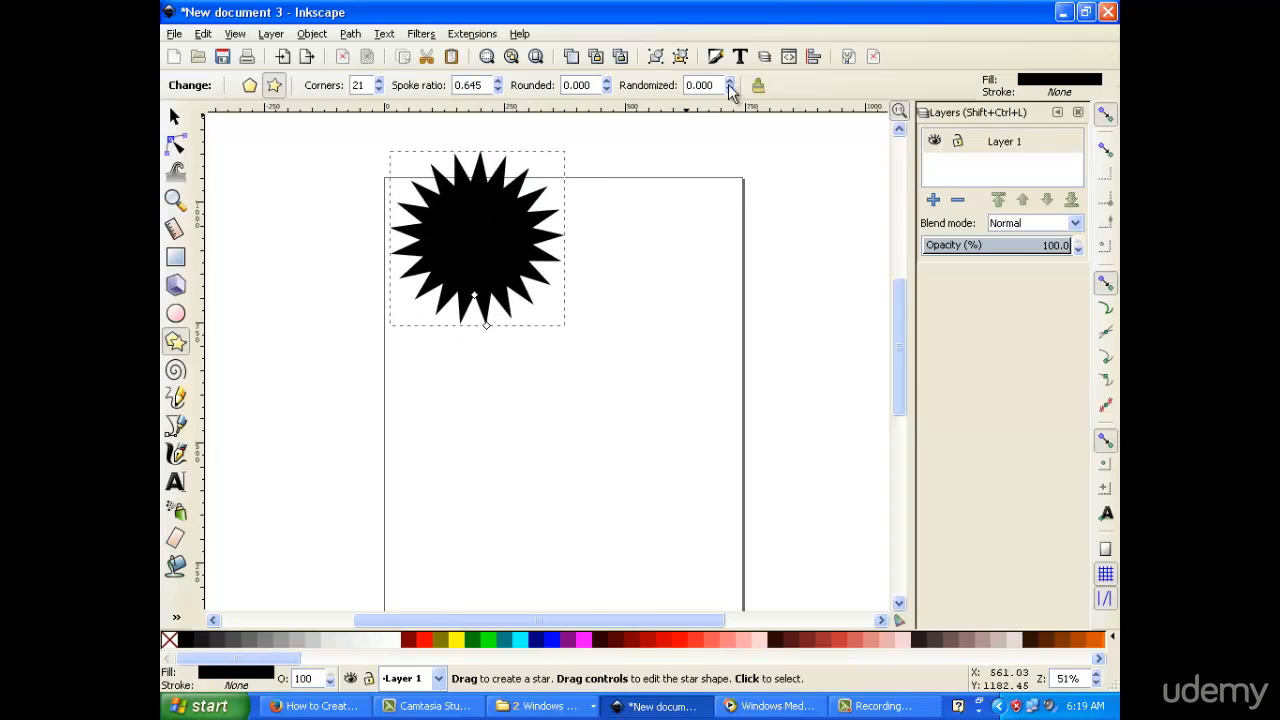
click(380, 90)
click(380, 90)
click(380, 90)
click(379, 89)
click(379, 89)
click(379, 89)
click(379, 89)
click(379, 89)
click(379, 89)
click(379, 89)
click(379, 89)
click(379, 89)
click(379, 89)
click(379, 89)
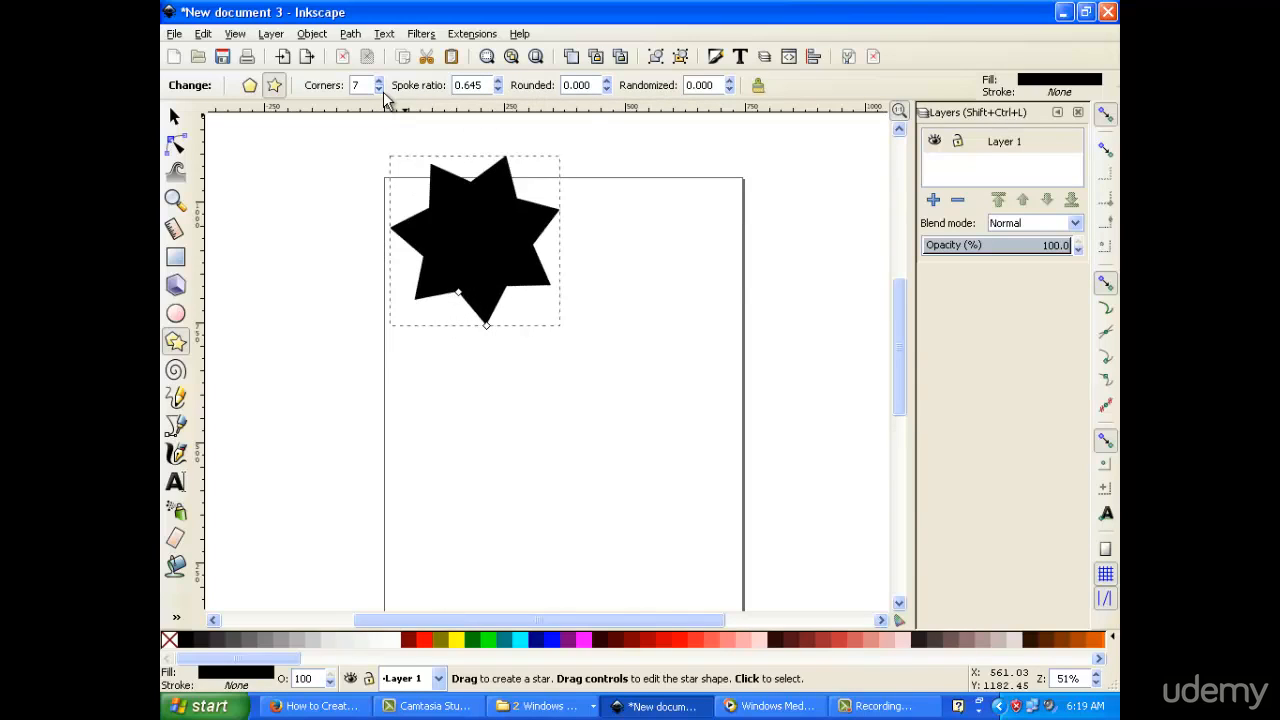
click(379, 89)
click(379, 89)
click(379, 89)
click(379, 89)
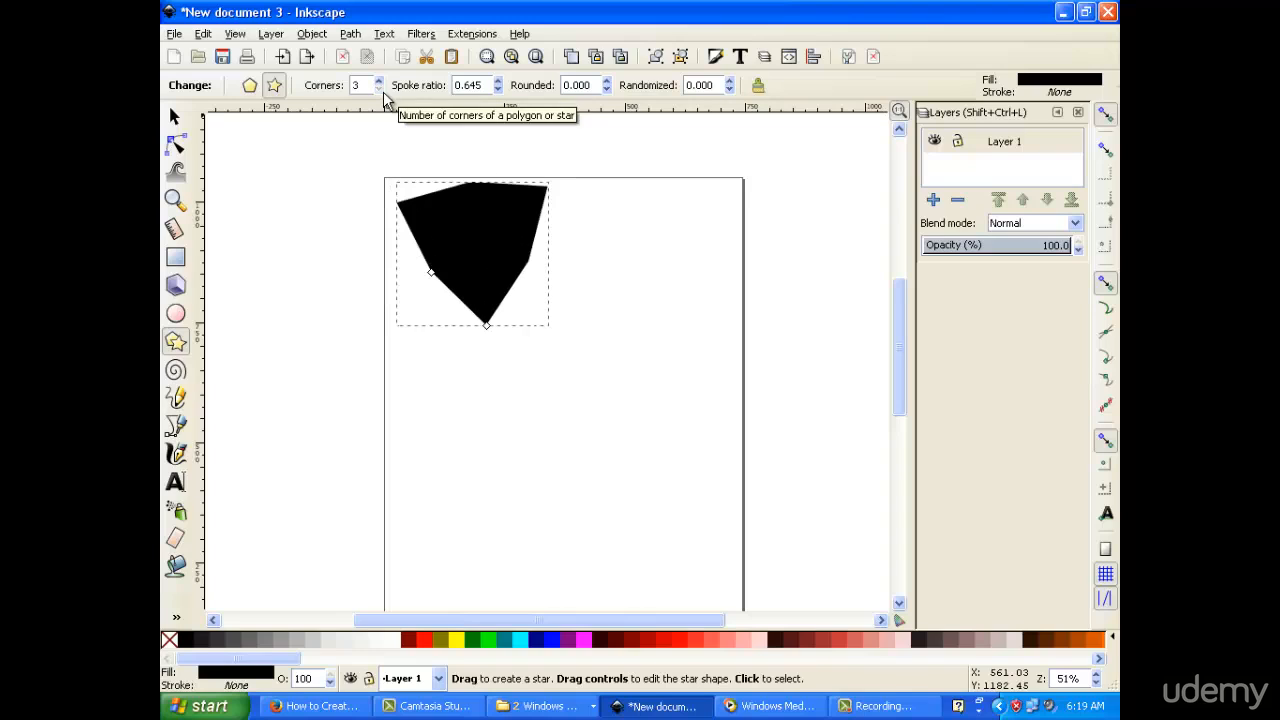
click(379, 89)
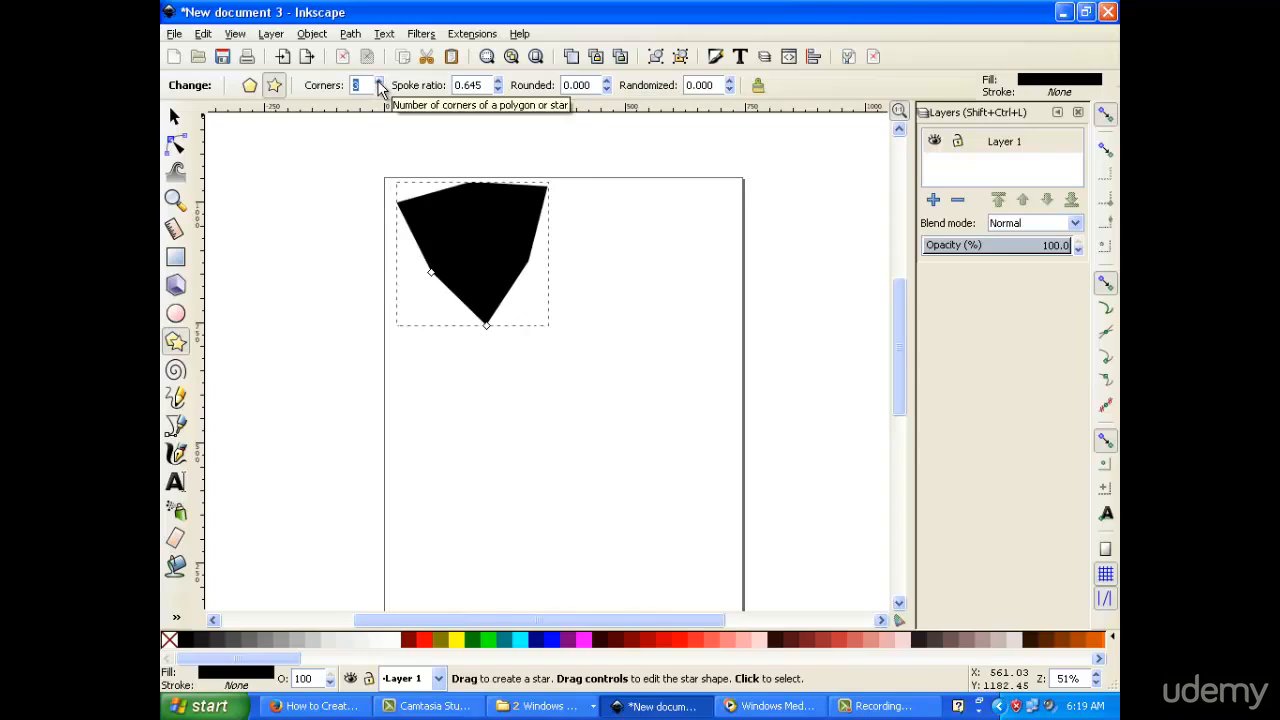
click(380, 82)
click(379, 89)
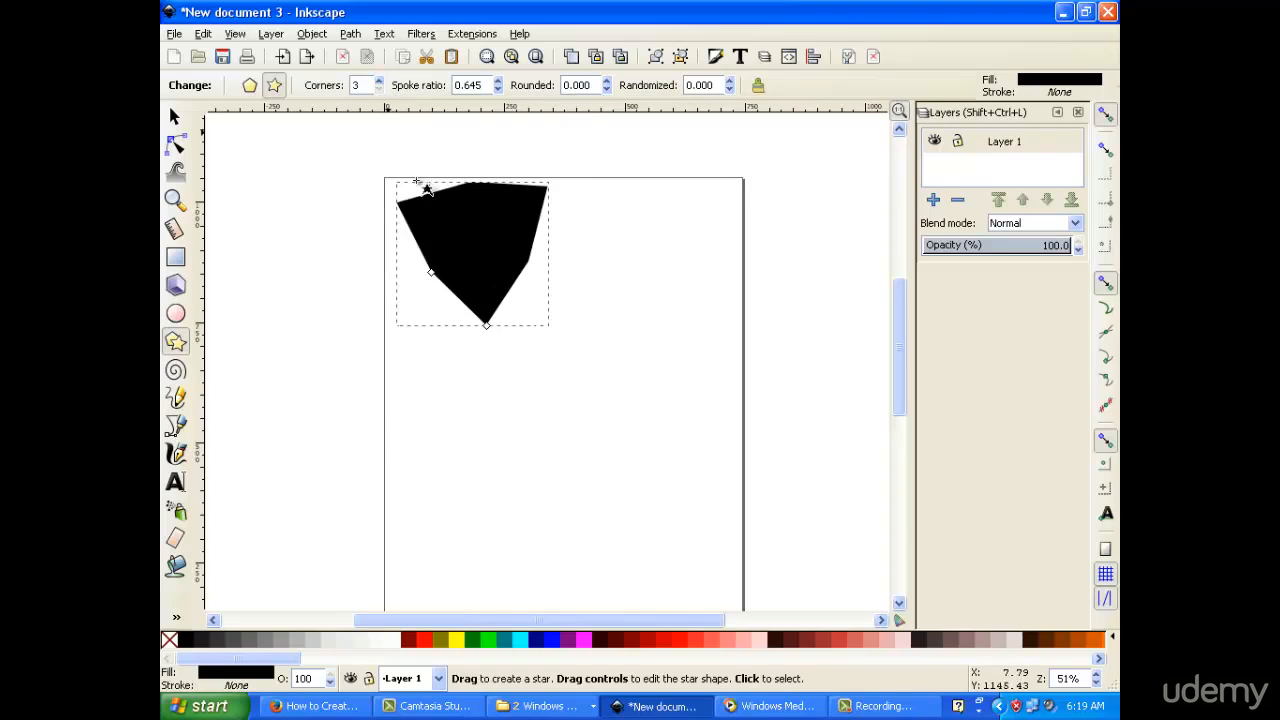
Set the star's corners to 5 and its spoke ratio to 0.340
click(380, 82)
click(380, 82)
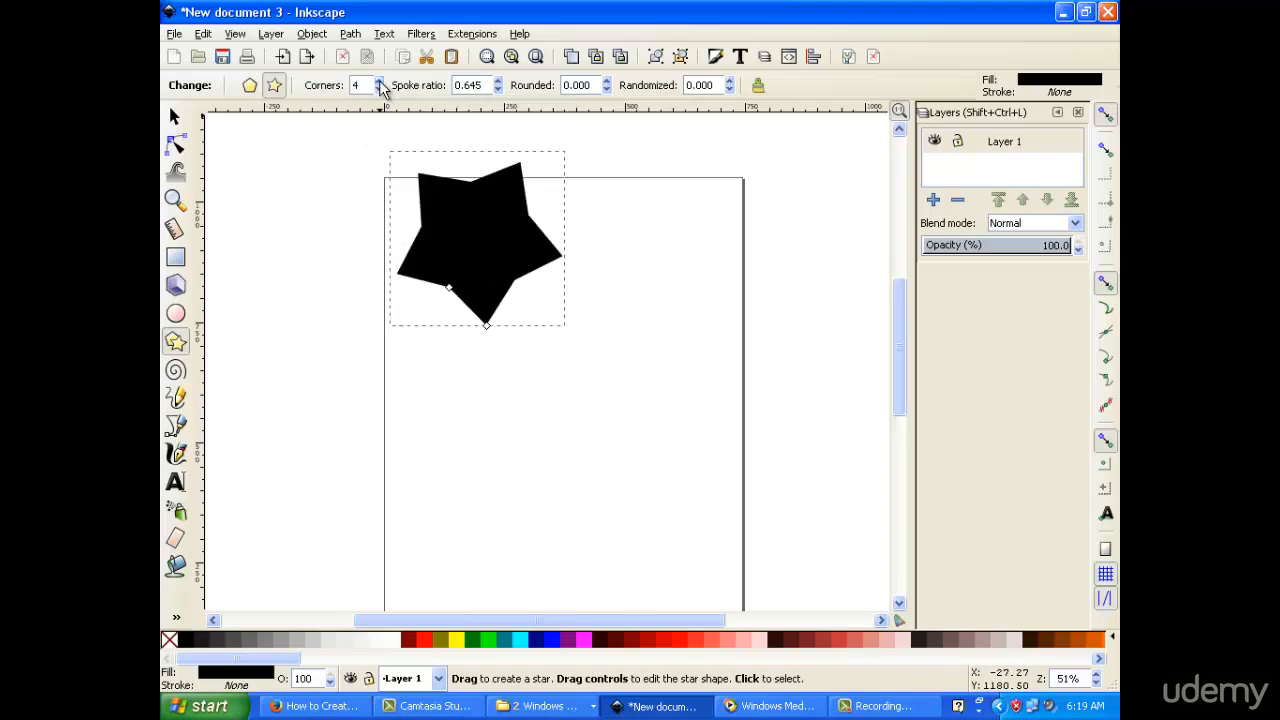
click(498, 90)
click(498, 90)
click(497, 84)
click(497, 89)
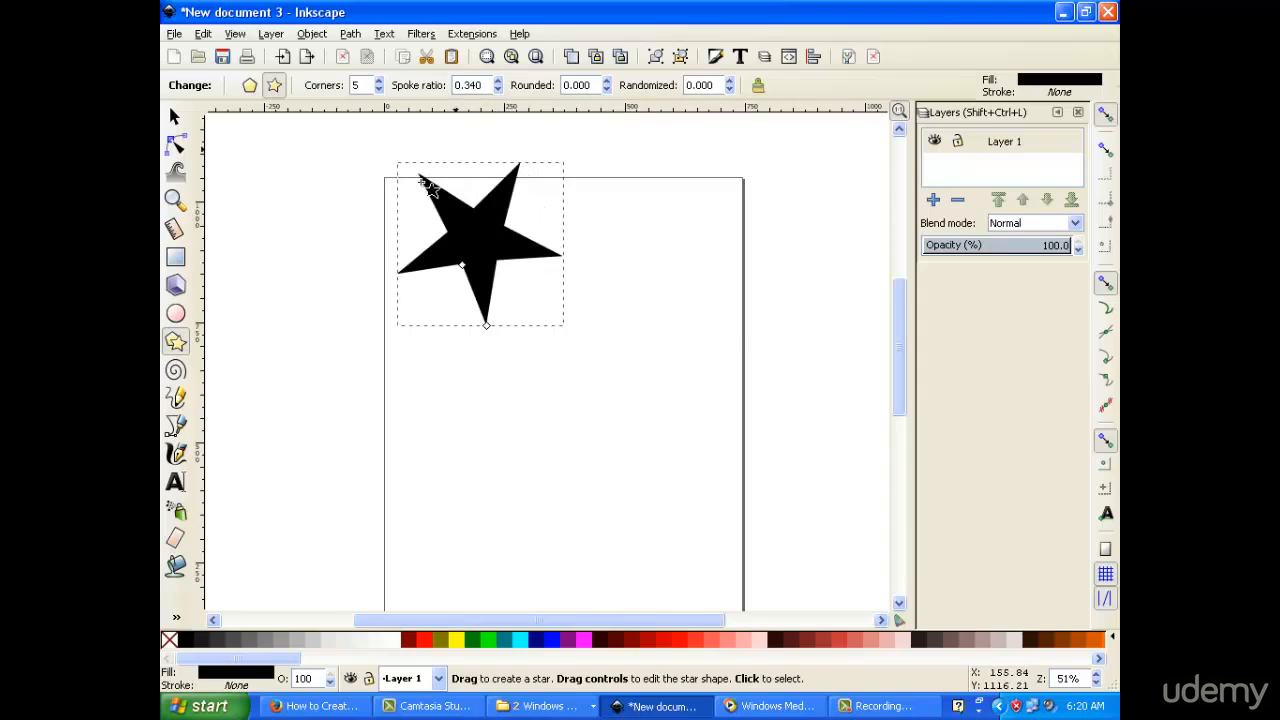
Rotate the five-pointed star so that one point faces upward, and deselect it
click(174, 117)
click(492, 228)
drag(570, 158, 562, 228)
click(588, 256)
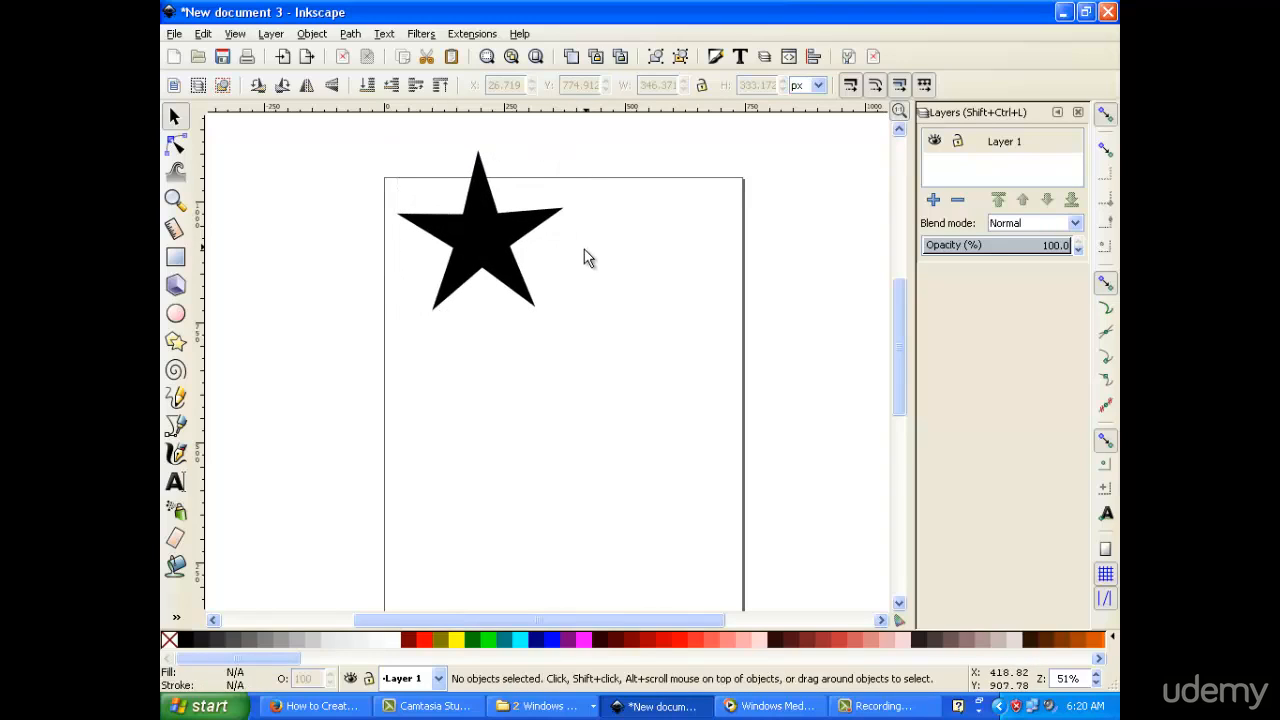
Change the star's flat fill to bright red (ff0000ff)
scroll(588, 256, down, 2)
click(468, 164)
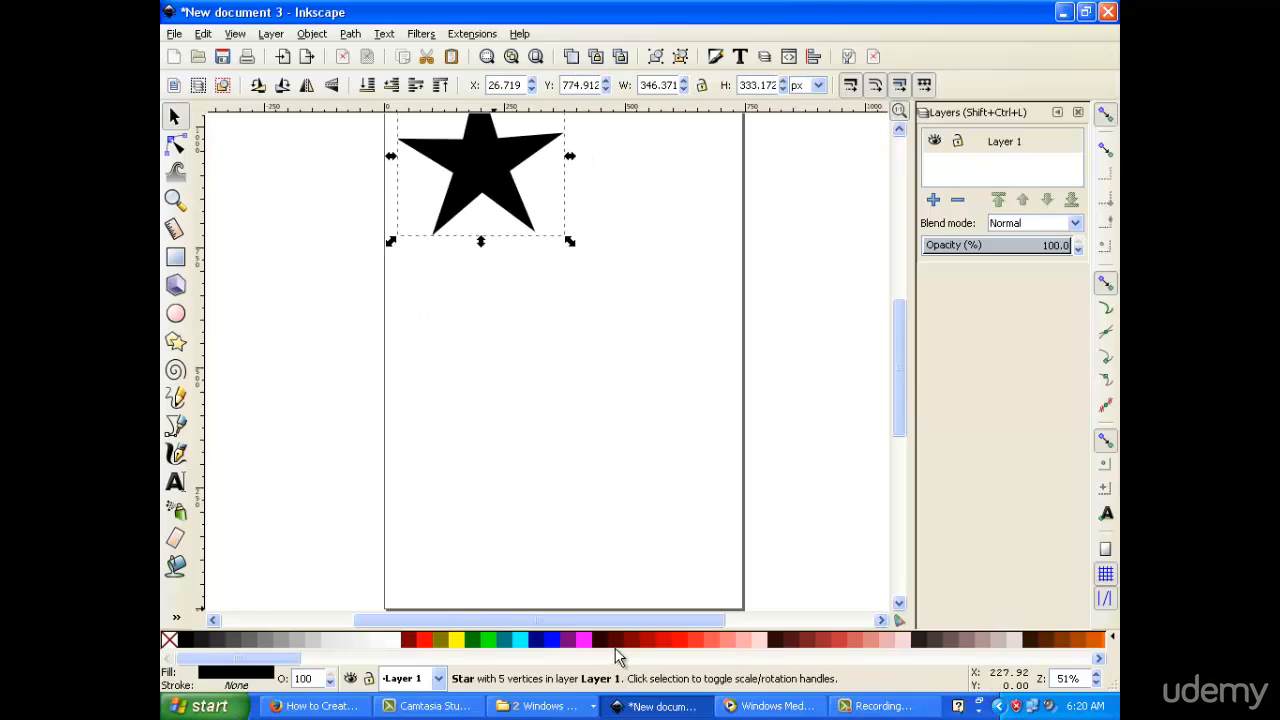
click(617, 641)
scroll(591, 441, up, 3)
click(664, 642)
click(676, 642)
click(686, 641)
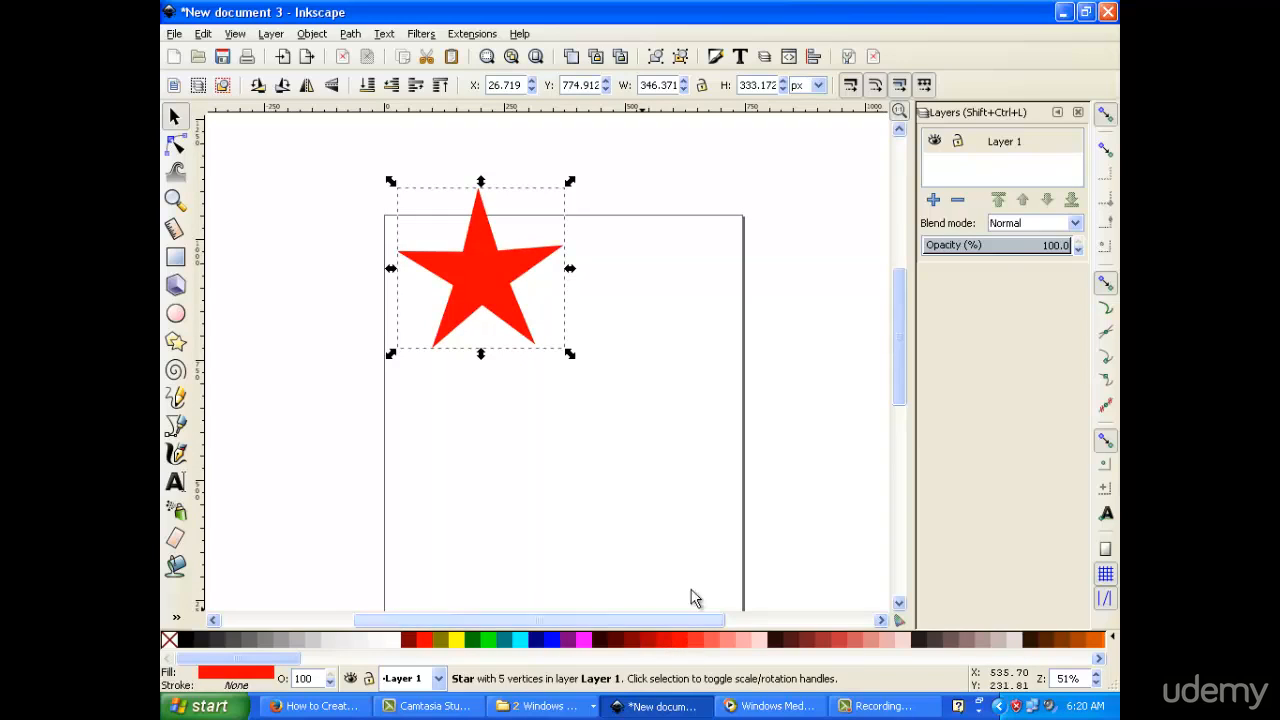
Open the star's fill and stroke settings and change its fill to a linear gradient
click(241, 674)
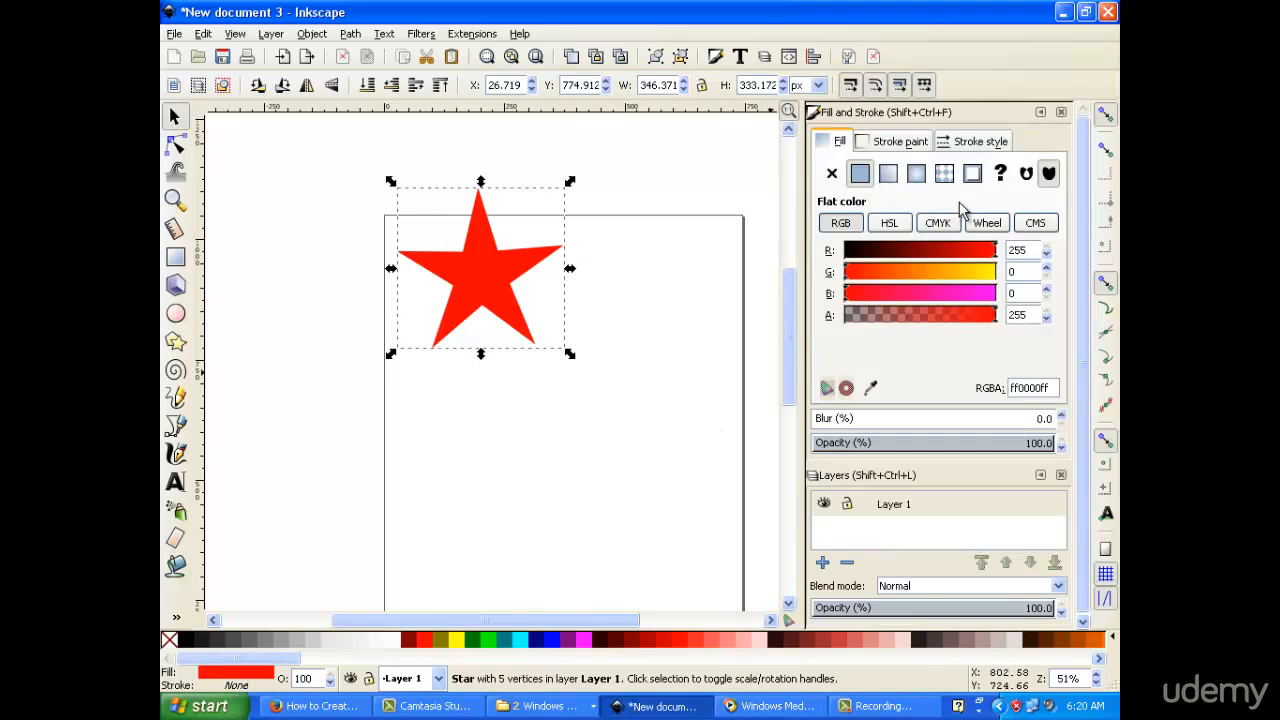
click(963, 145)
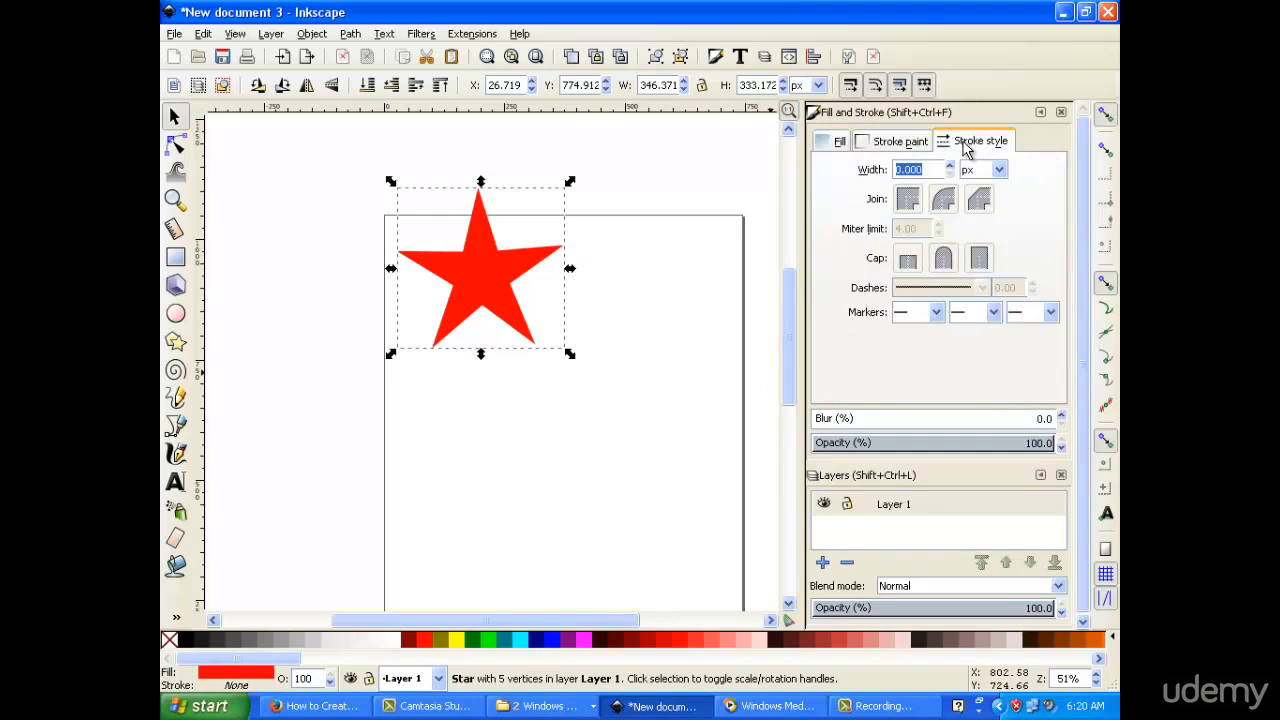
click(895, 143)
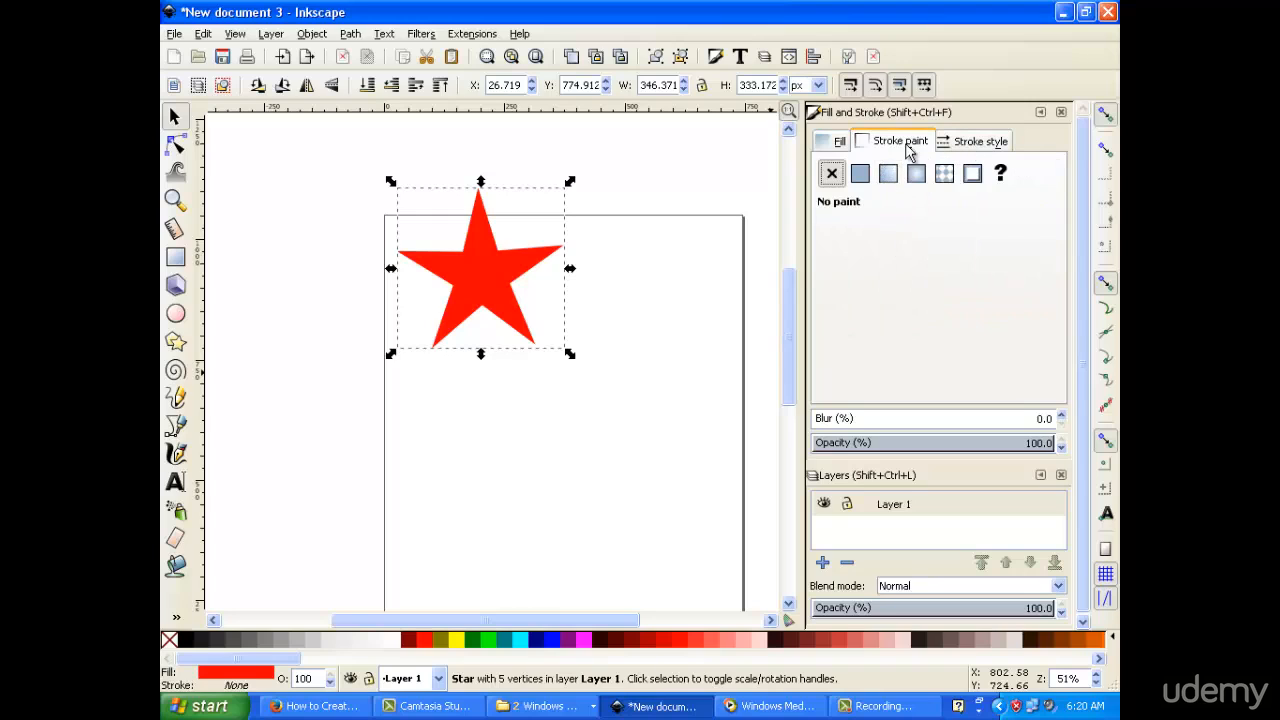
click(830, 143)
click(888, 173)
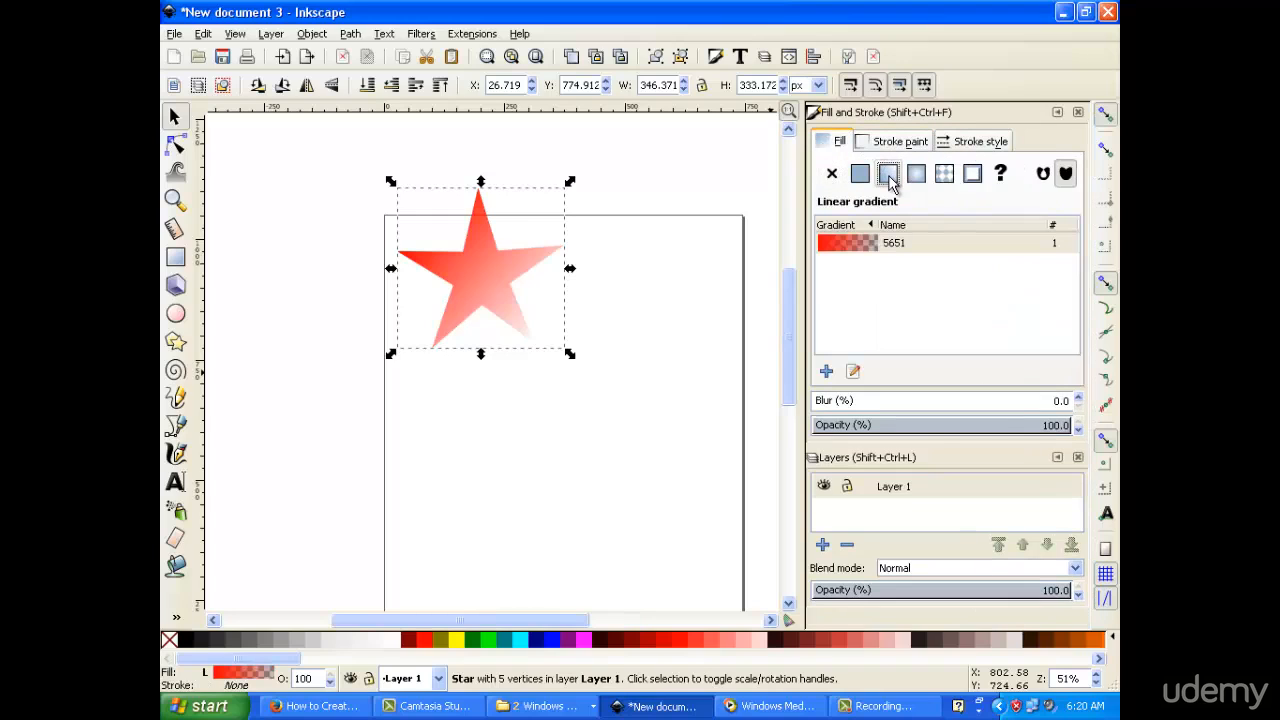
click(858, 249)
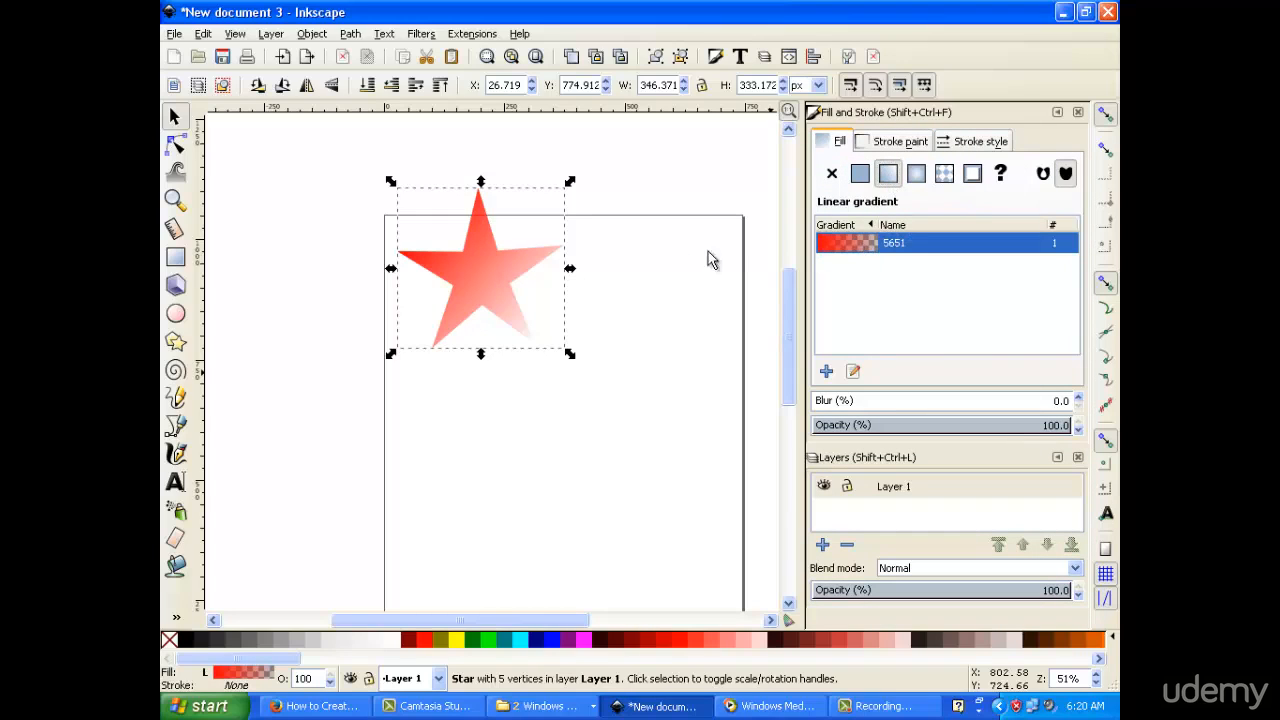
Set the lower end stop of the star's gradient to purple (800080ff)
double_click(476, 283)
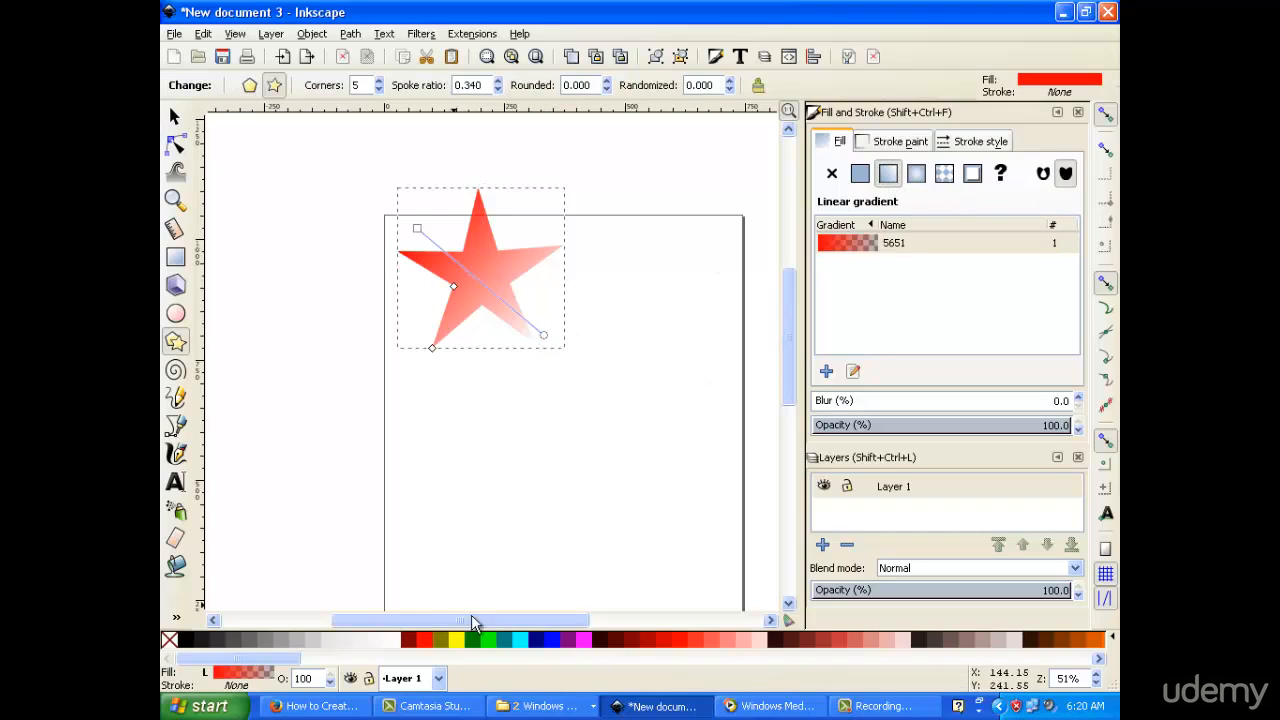
click(543, 334)
click(576, 641)
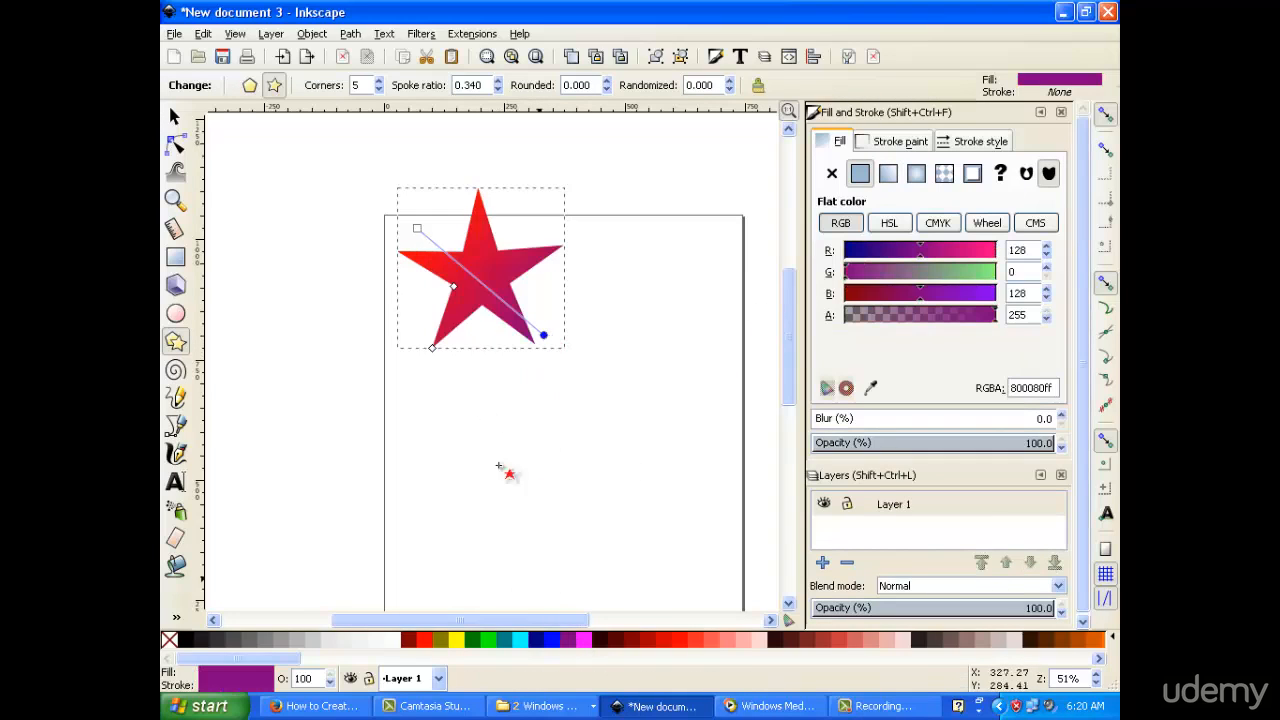
click(494, 296)
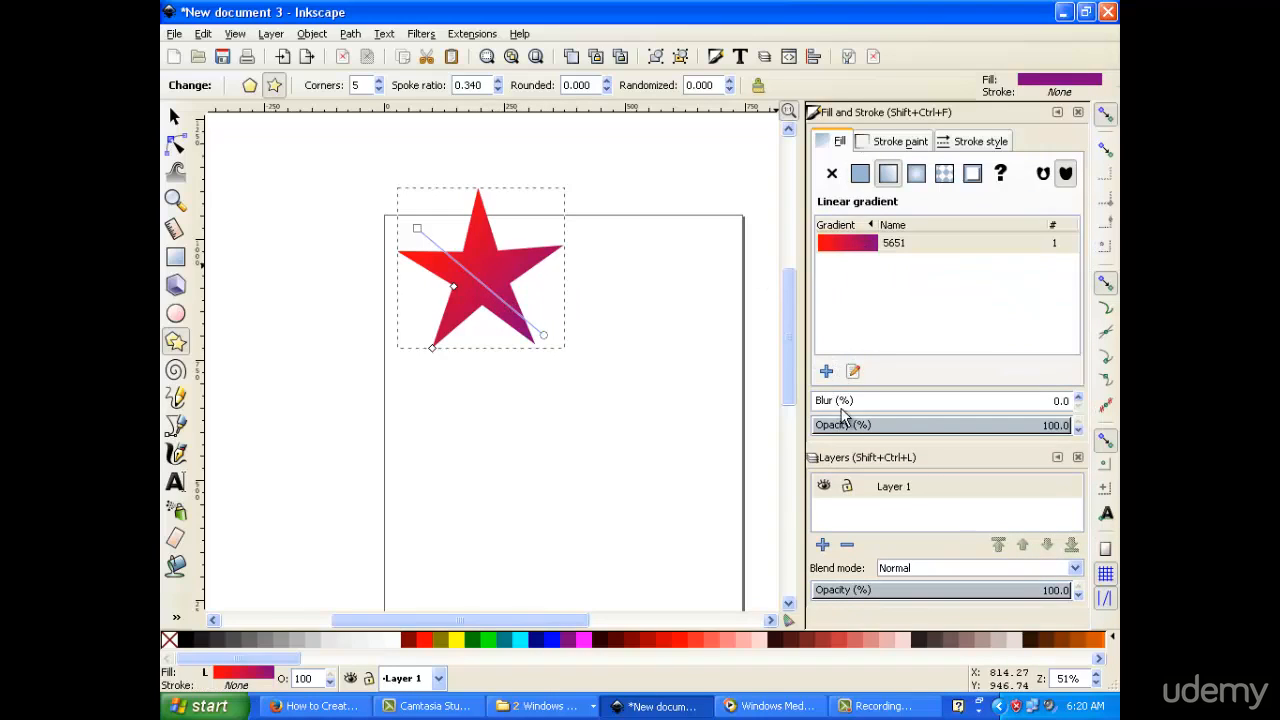
Add four intermediate stops to the star's gradient at offsets of about 0.62, 0.36, 0.76 and 0.16
click(853, 374)
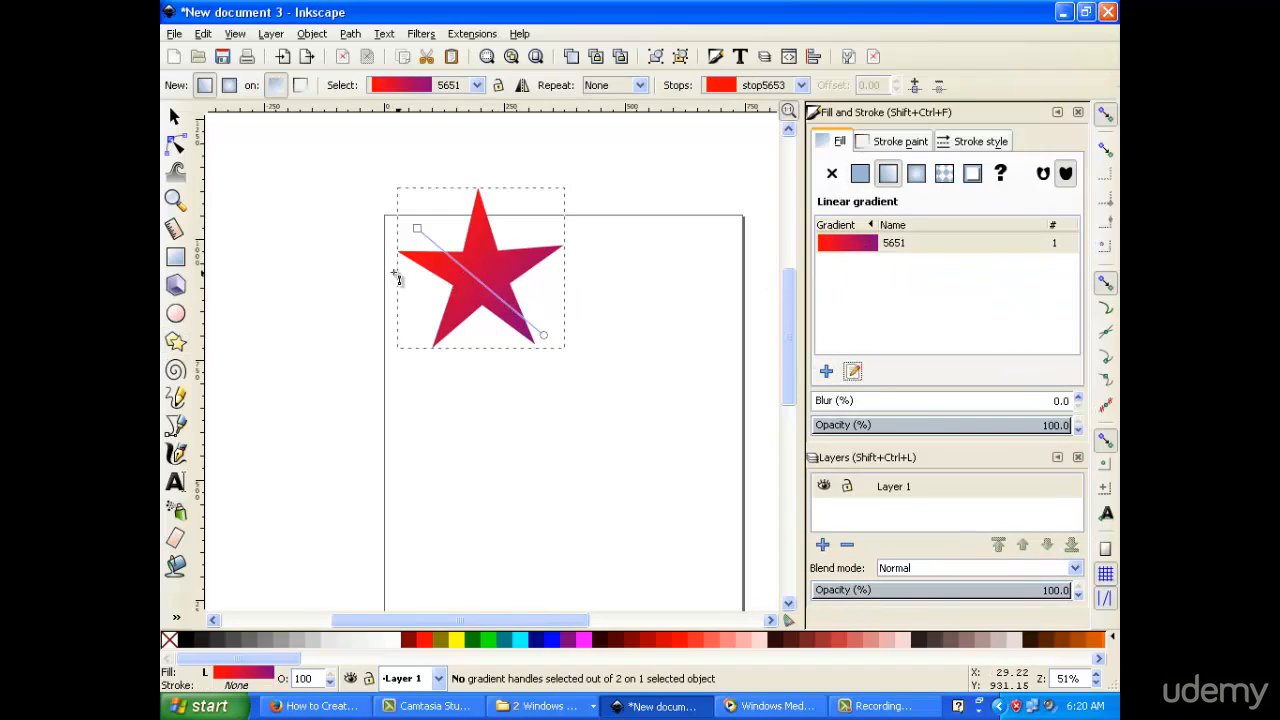
double_click(495, 296)
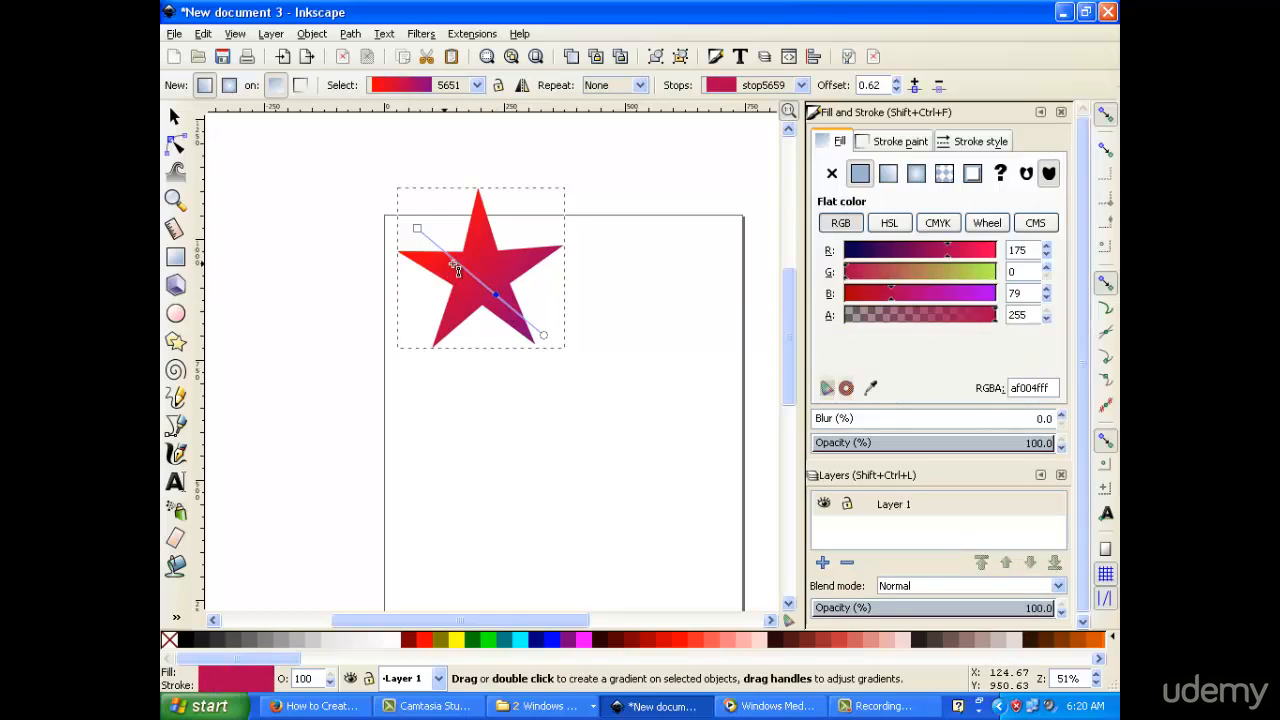
double_click(462, 267)
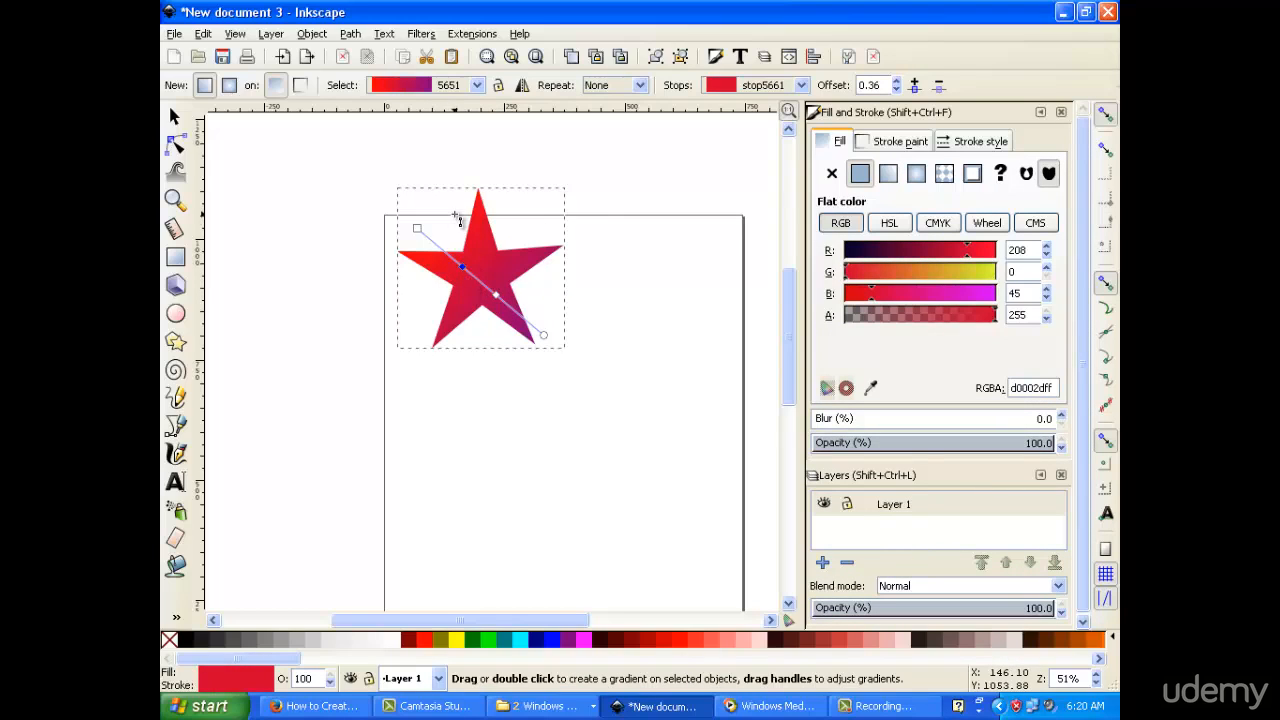
double_click(513, 311)
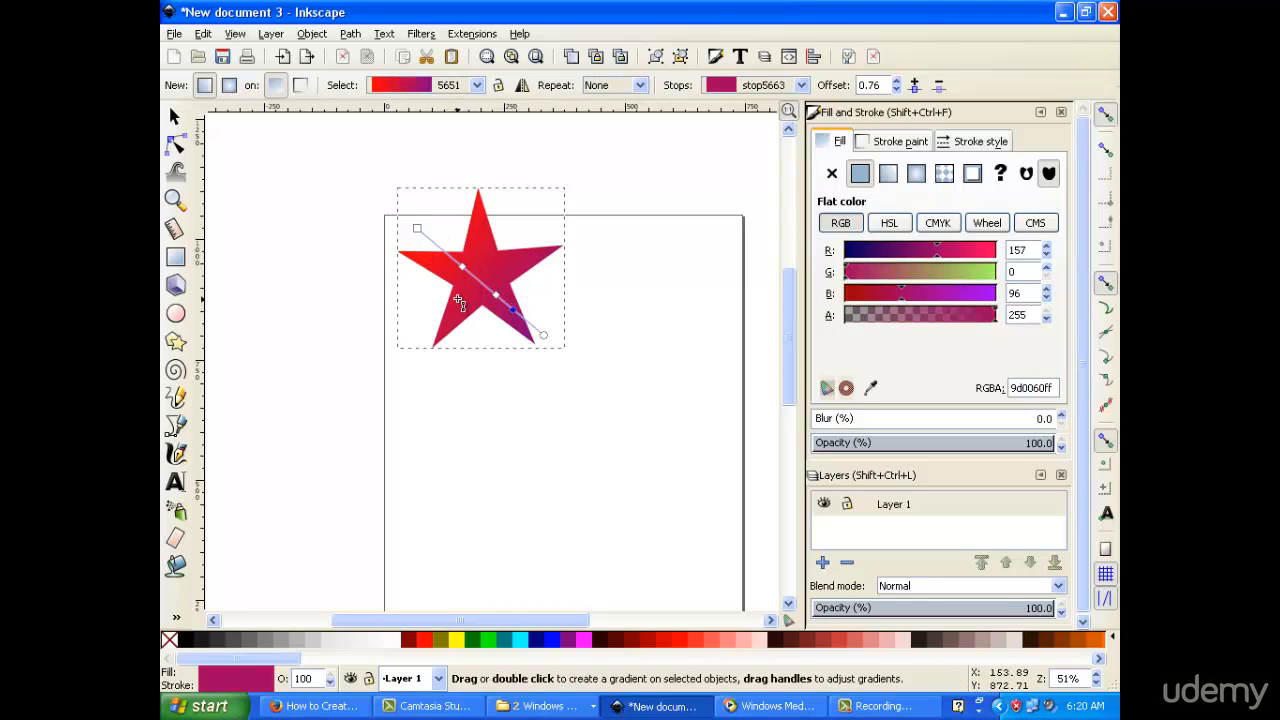
double_click(440, 247)
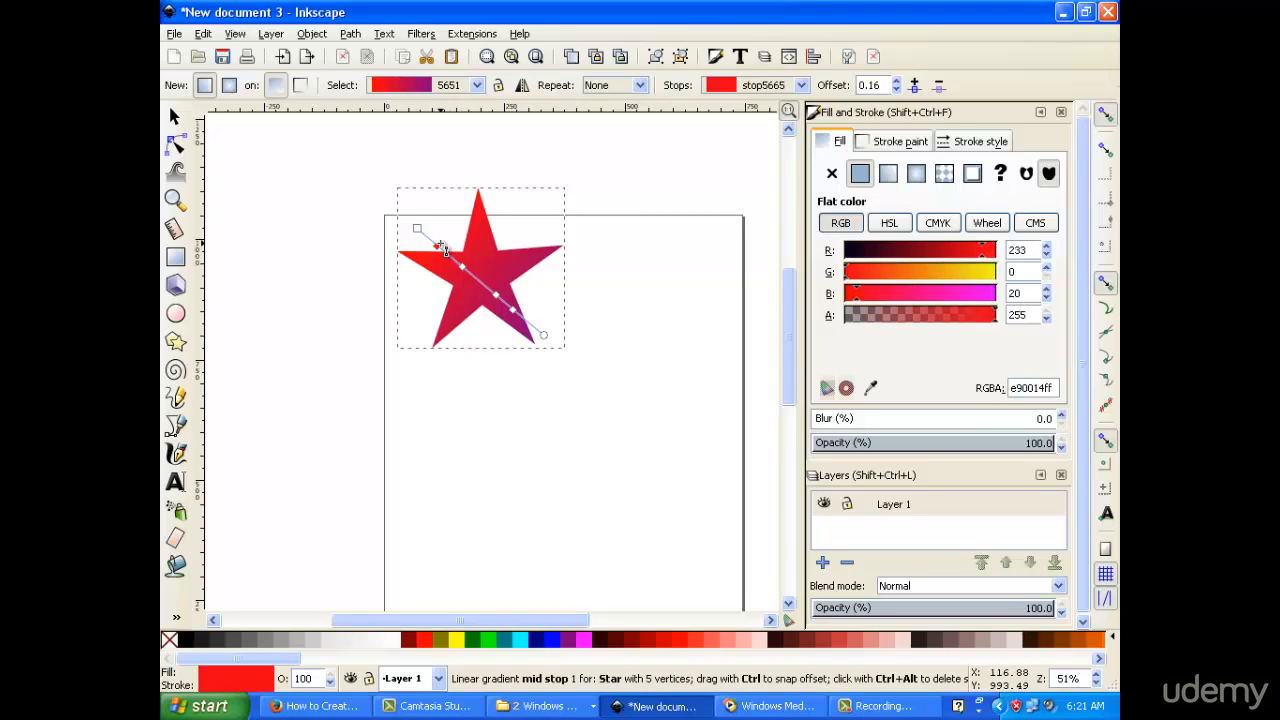
Move the star fully inside the page's upper-left area, to about X 77 px, Y 703 px
click(173, 118)
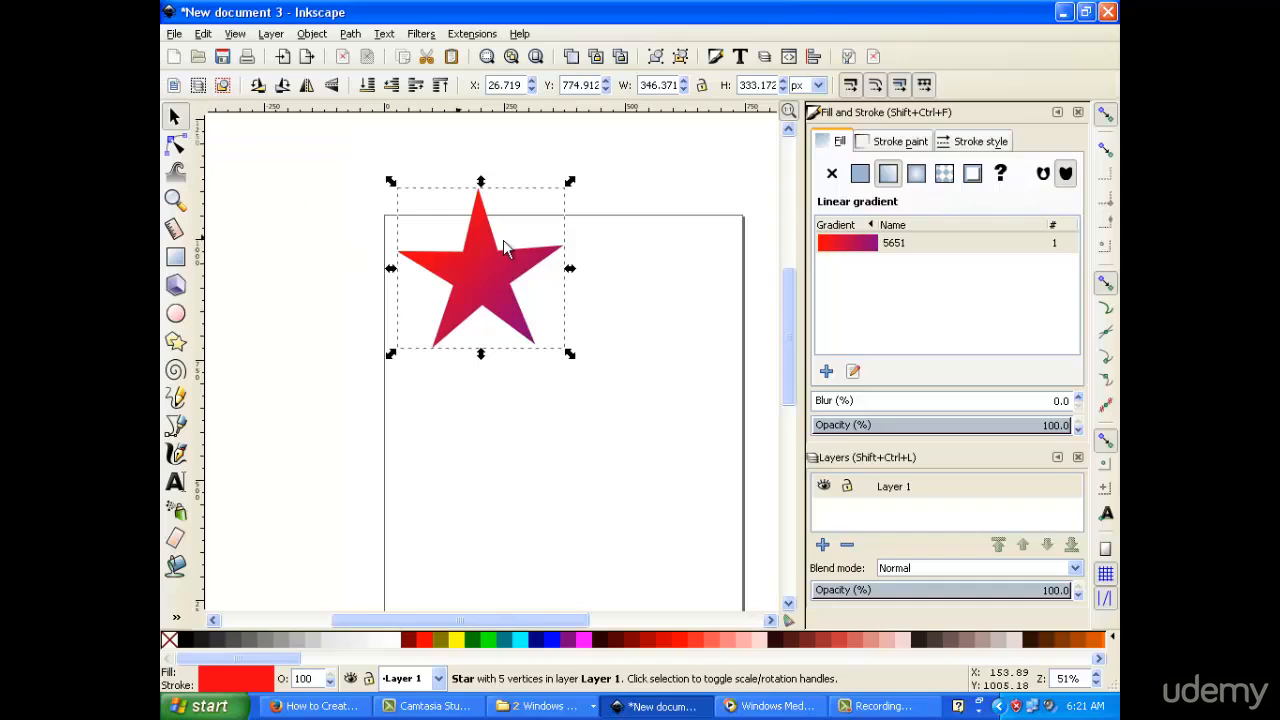
drag(483, 258, 462, 286)
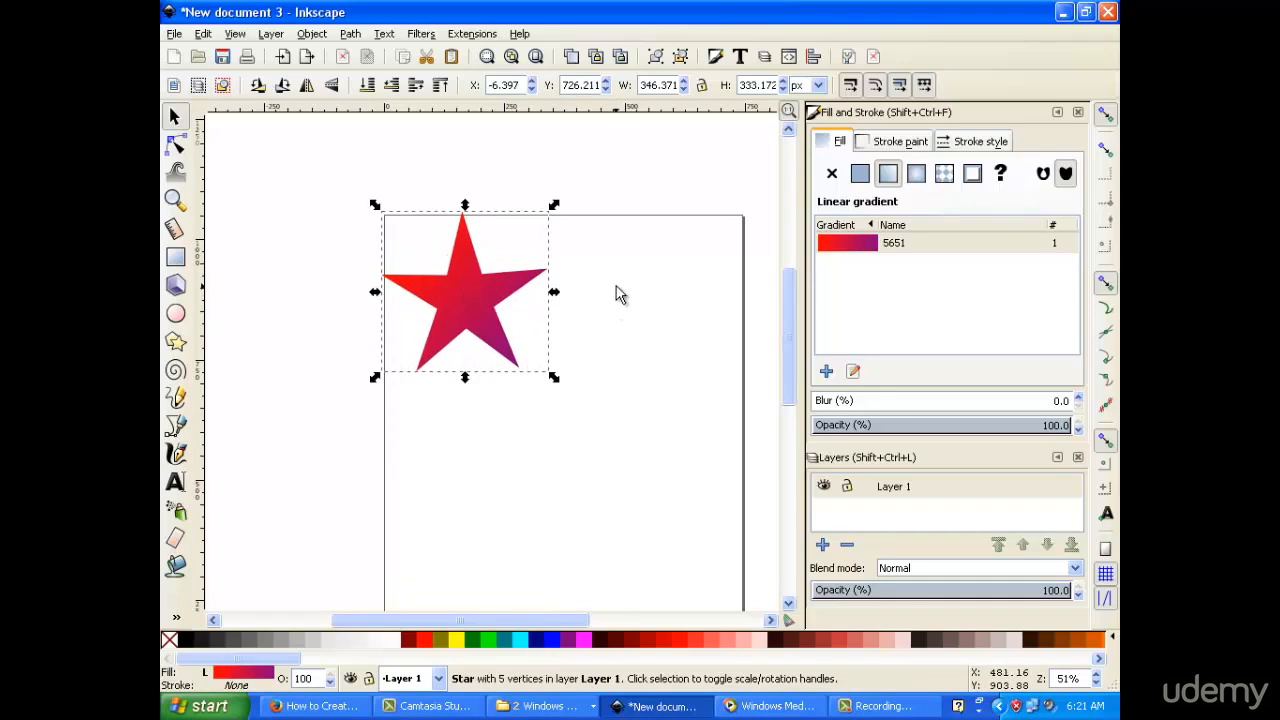
drag(467, 279, 471, 288)
click(603, 321)
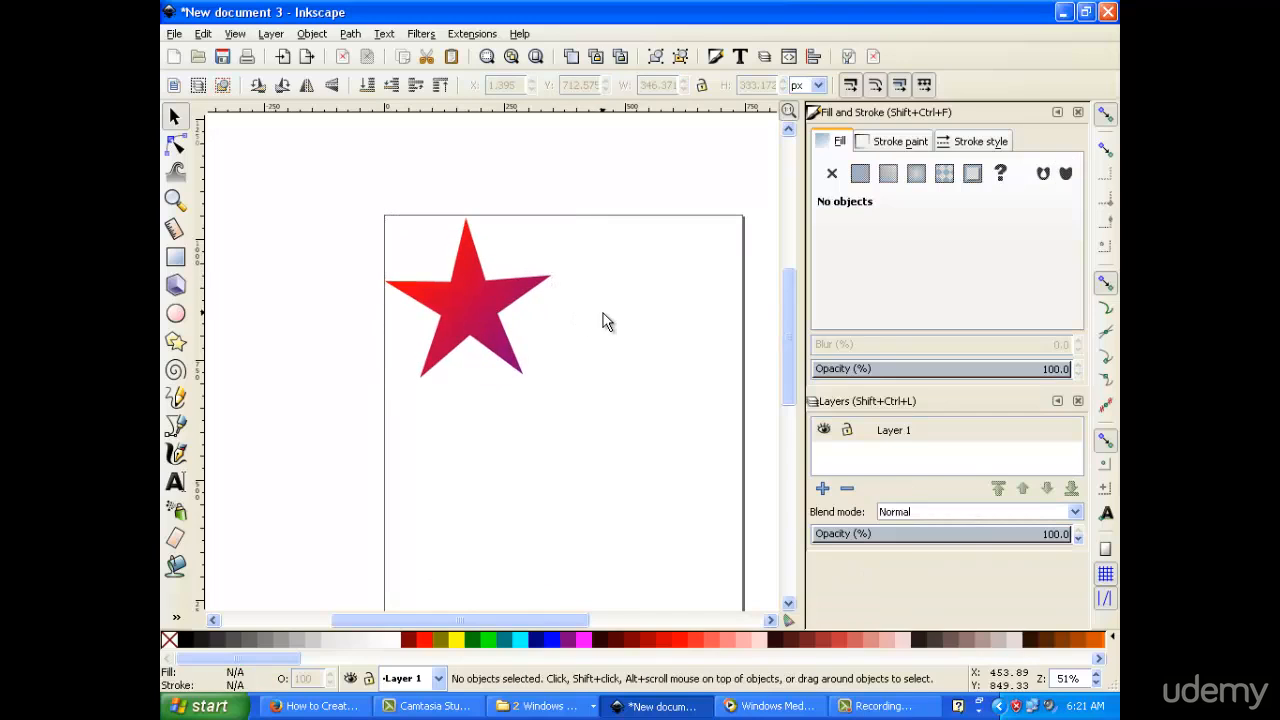
click(489, 295)
drag(476, 293, 489, 295)
click(685, 294)
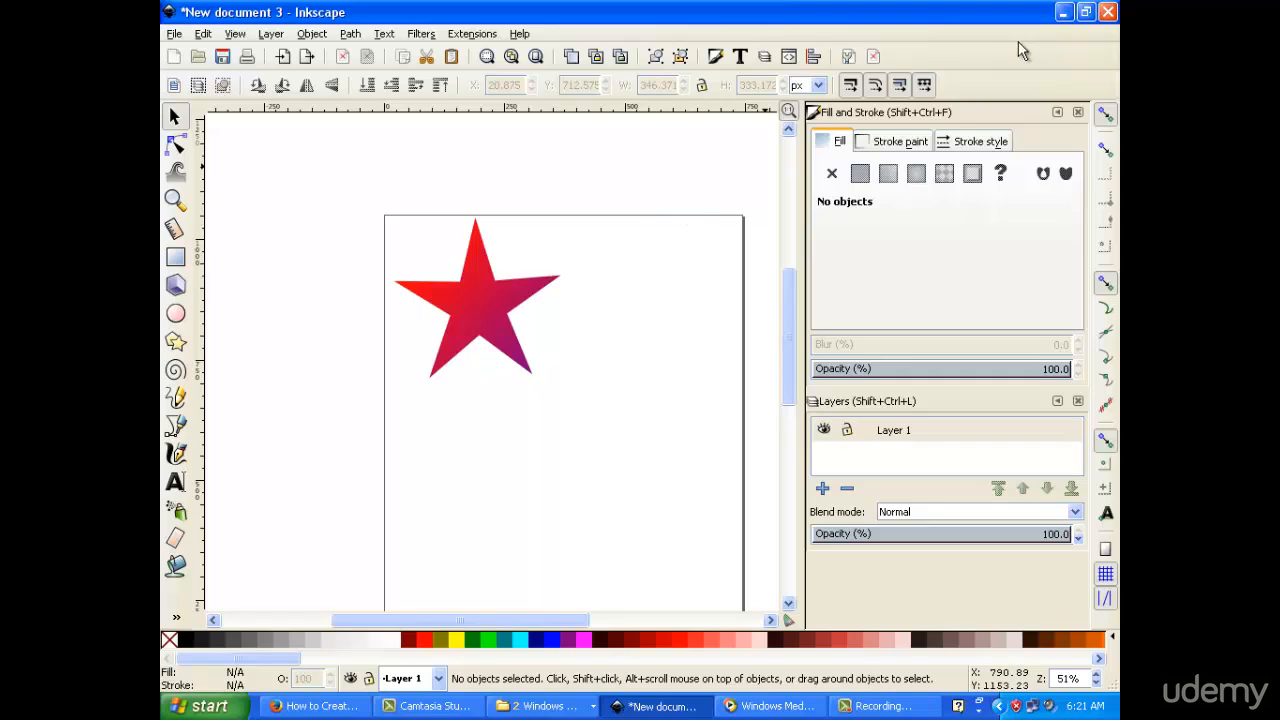
click(478, 305)
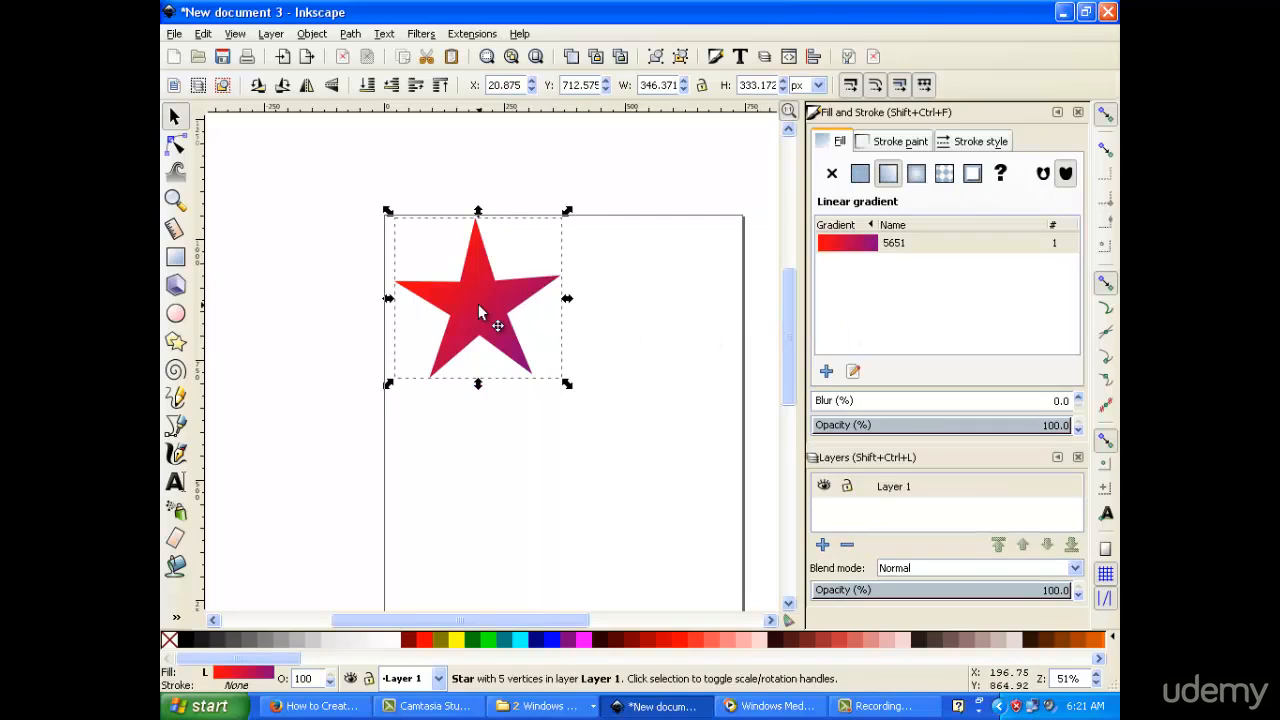
drag(500, 314, 508, 313)
click(646, 308)
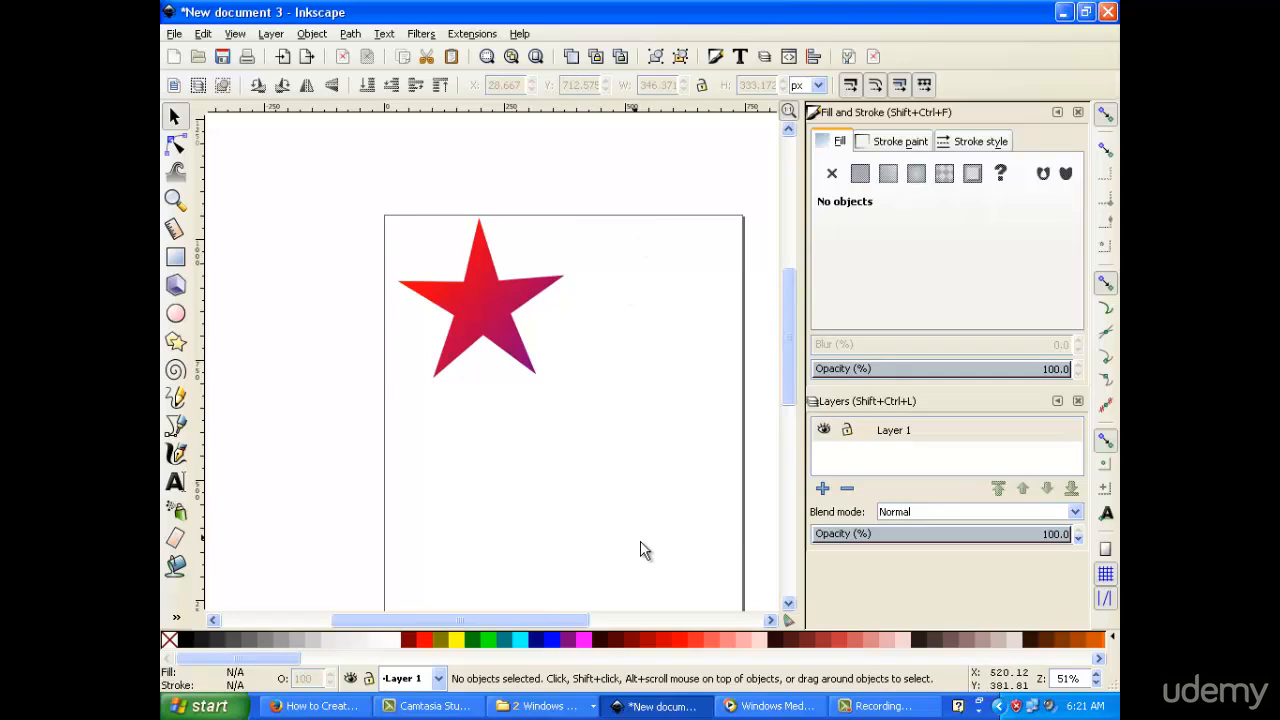
drag(480, 313, 508, 310)
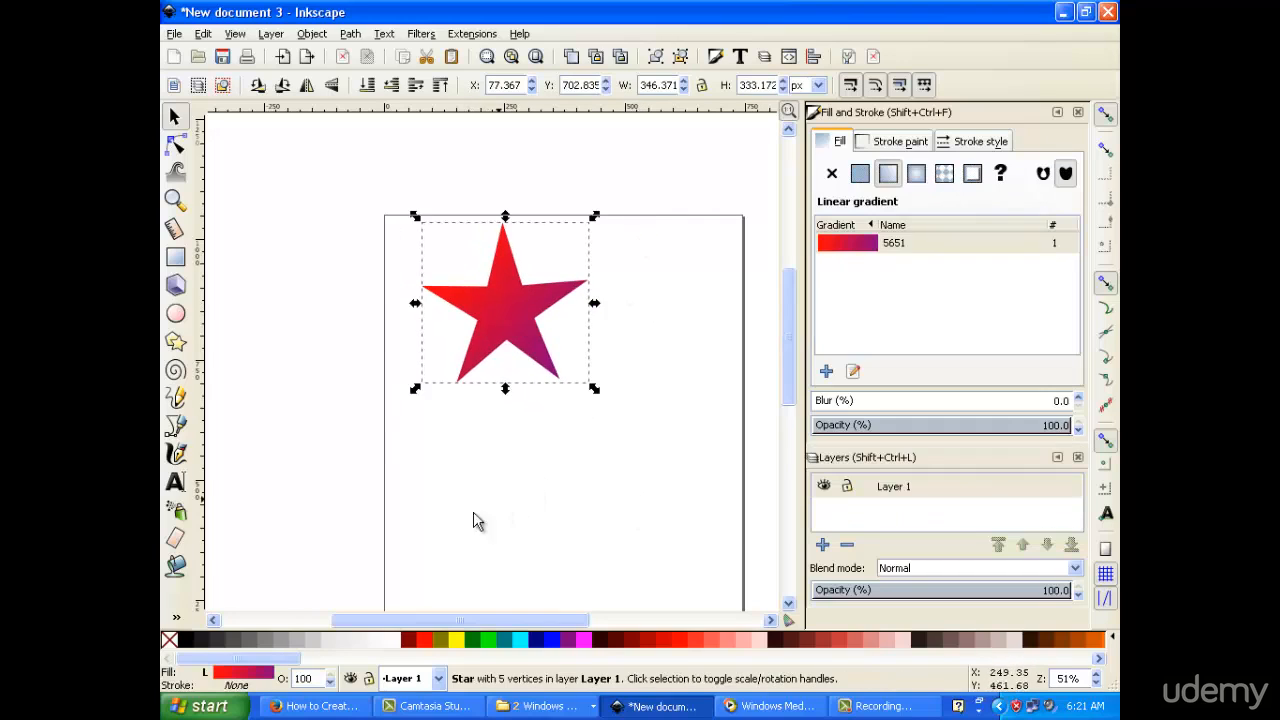
Convert the star to a regular polygon and back to a star, and deselect it
click(177, 316)
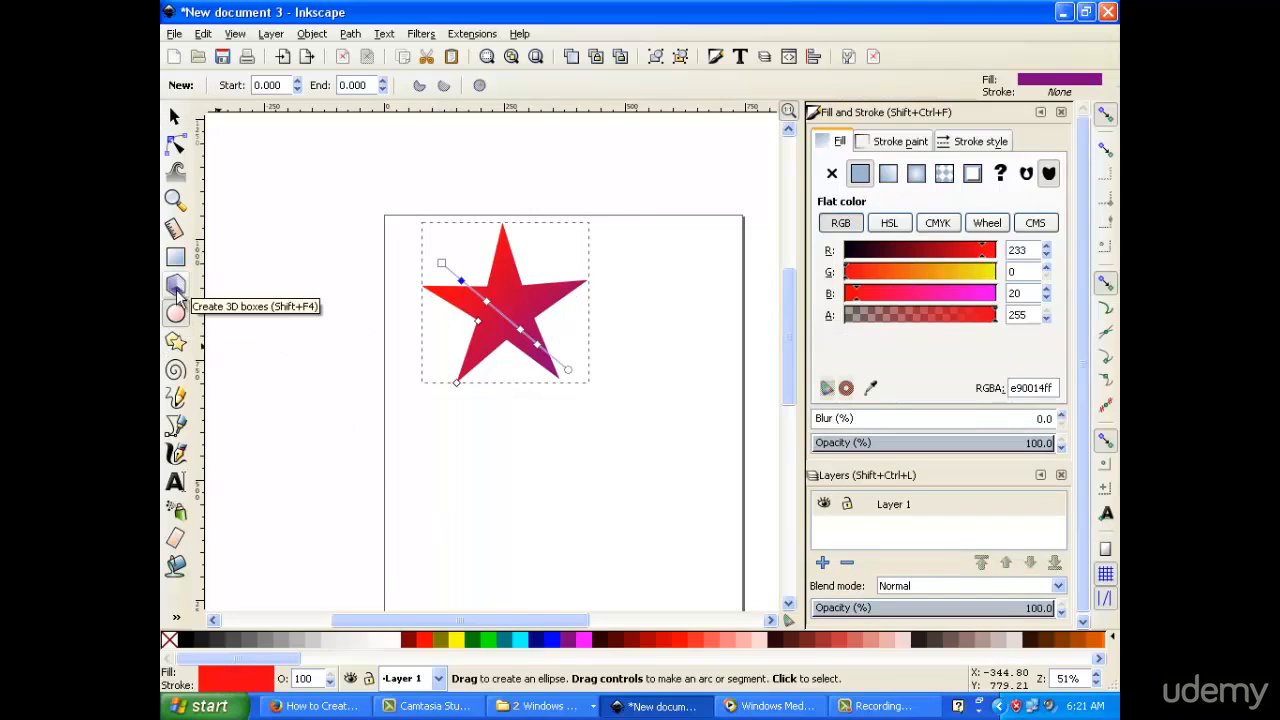
click(176, 342)
click(250, 85)
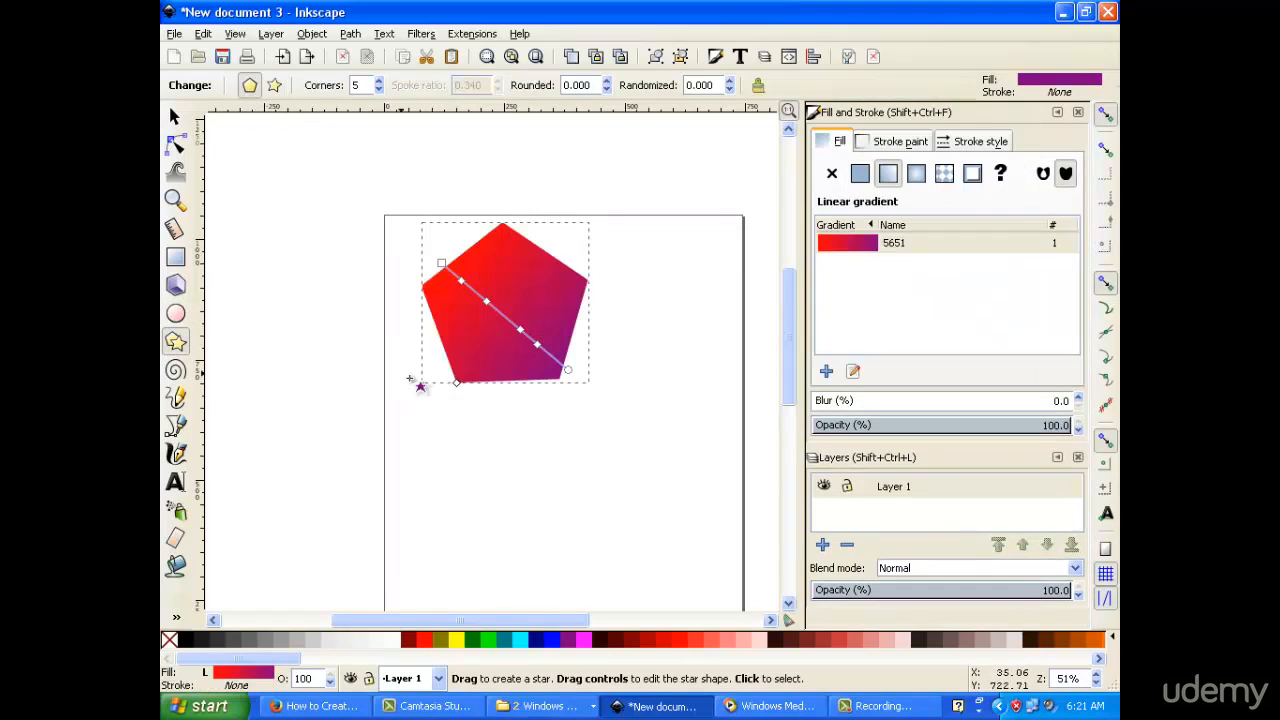
click(274, 85)
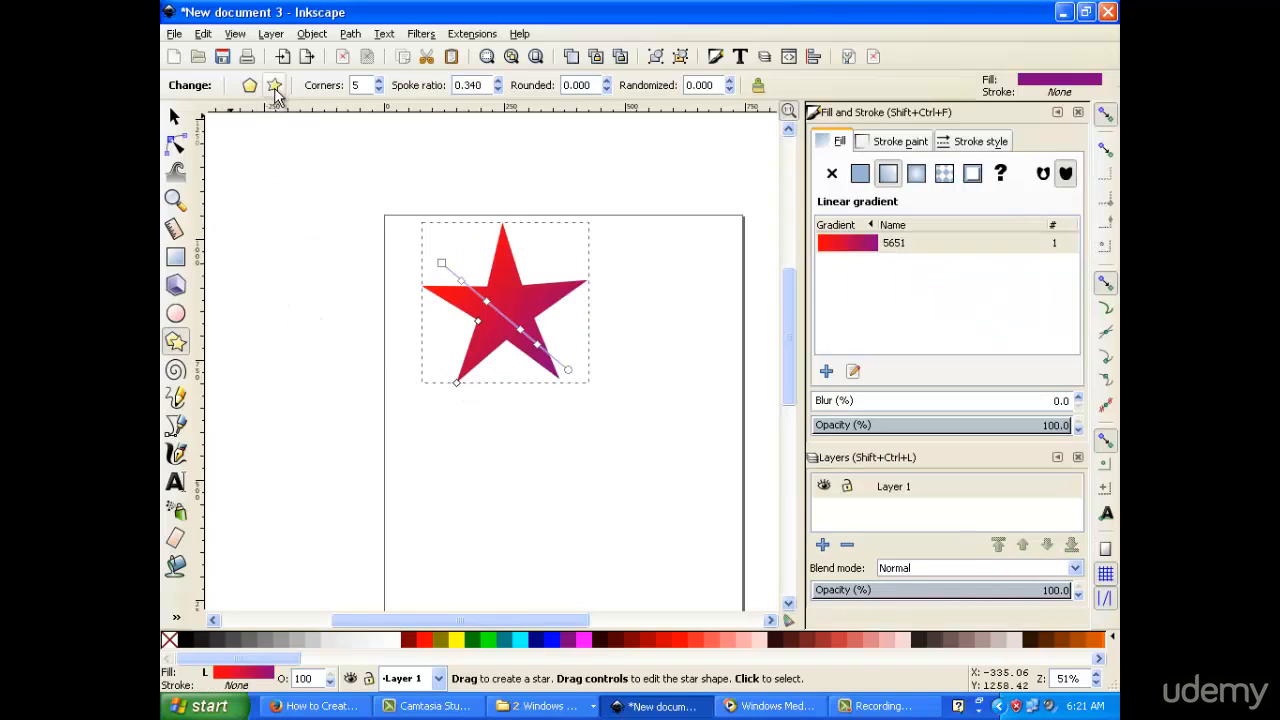
click(174, 117)
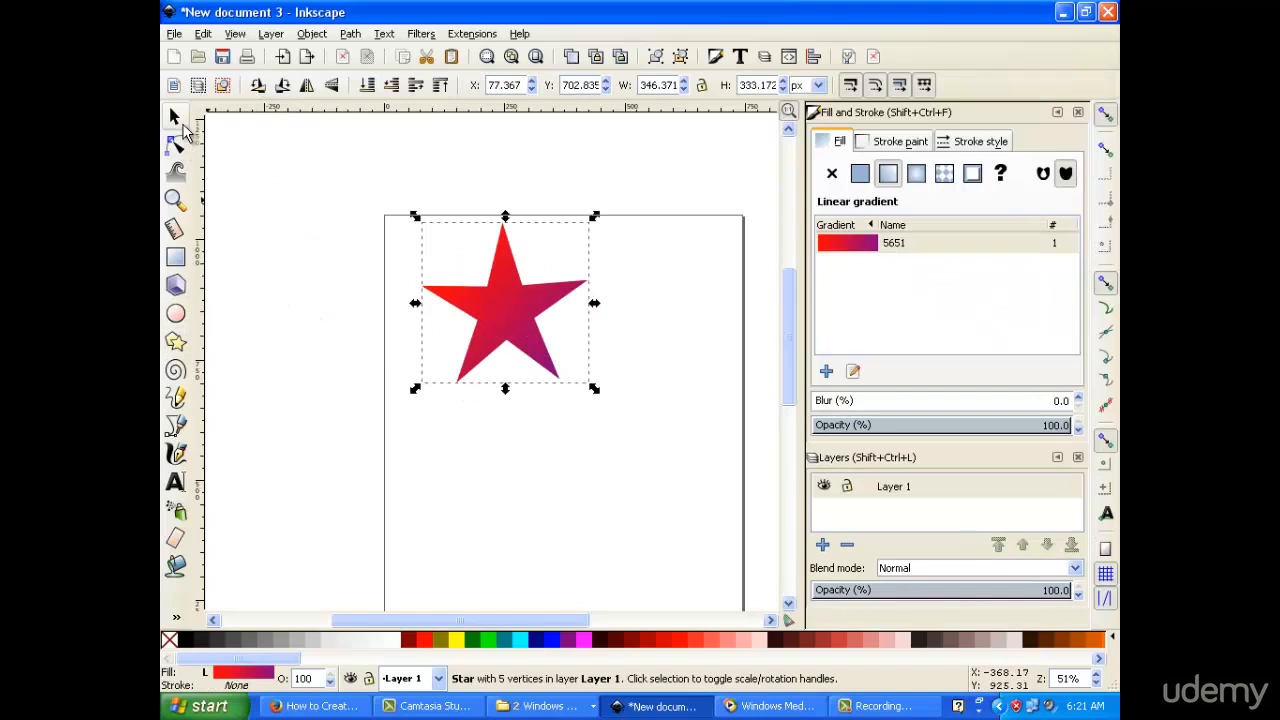
click(483, 479)
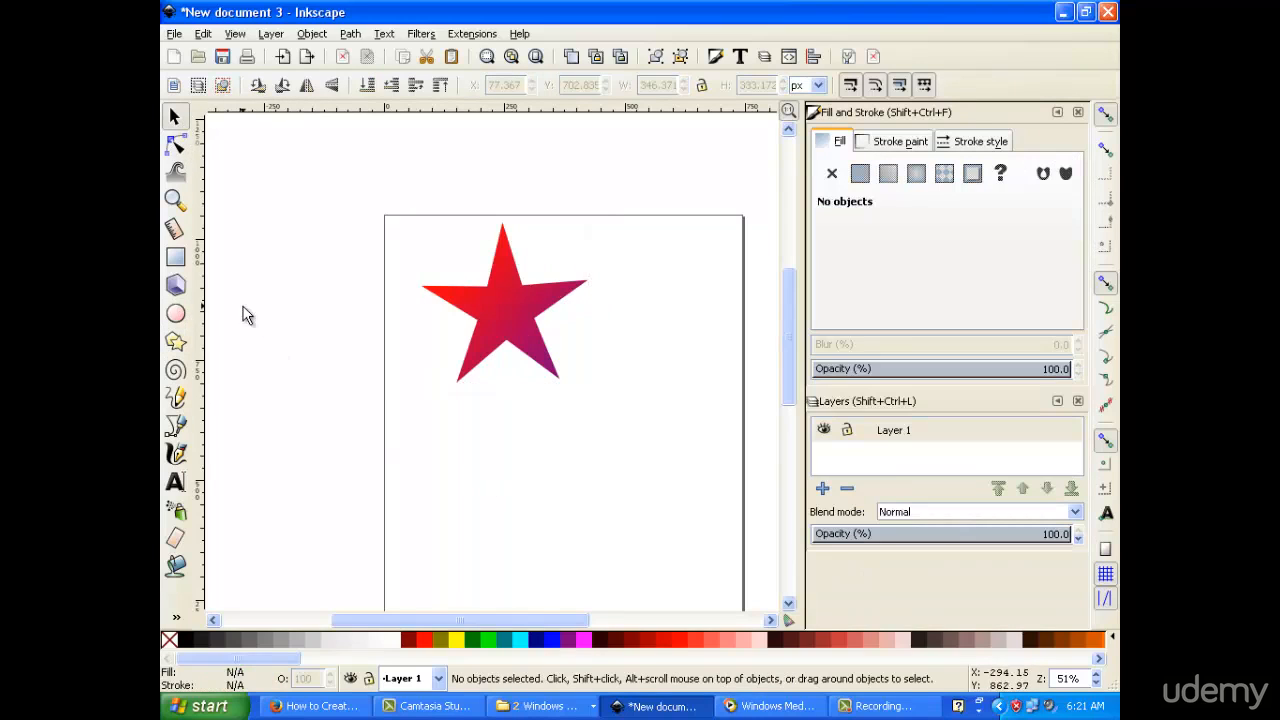
Draw a purple five-cornered regular polygon on the page just below the star
click(175, 341)
mouse_move(508, 443)
mouse_down()
mouse_move(600, 503)
mouse_move(560, 465)
mouse_up()
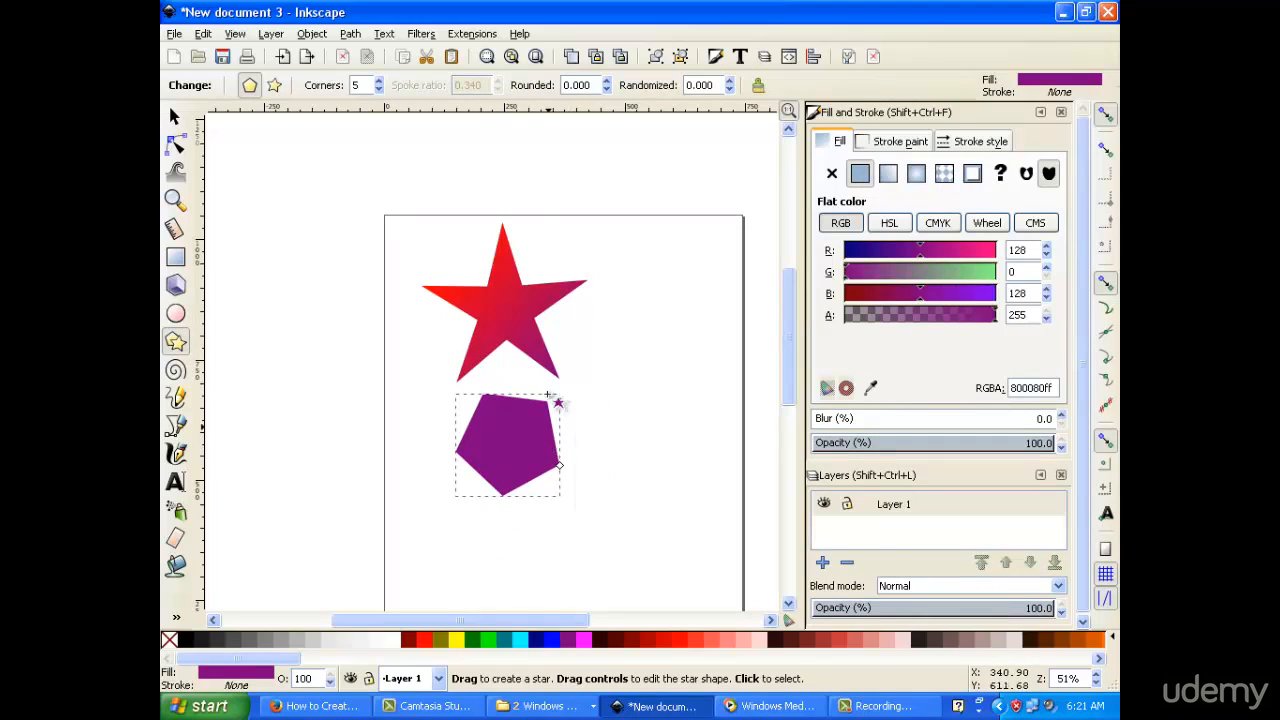
Try 32 corners and 3 corners on the purple polygon
click(380, 81)
click(380, 81)
click(380, 81)
click(380, 81)
click(380, 81)
click(380, 81)
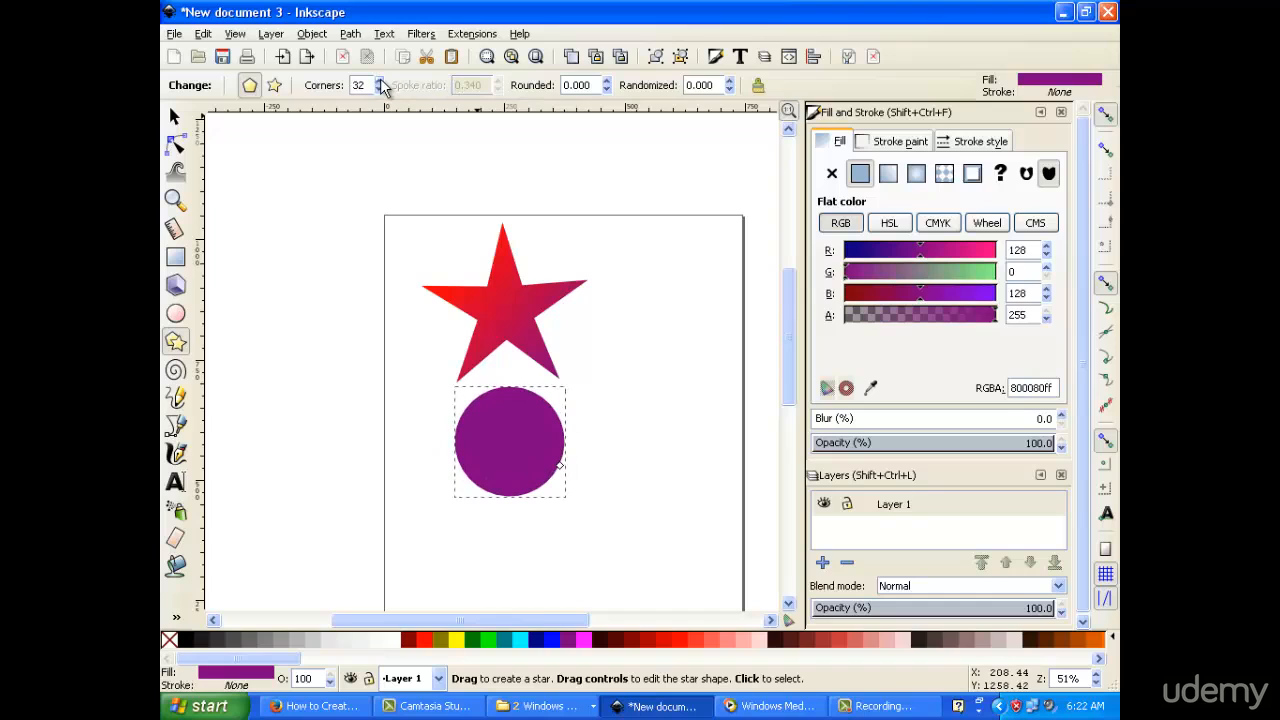
click(378, 89)
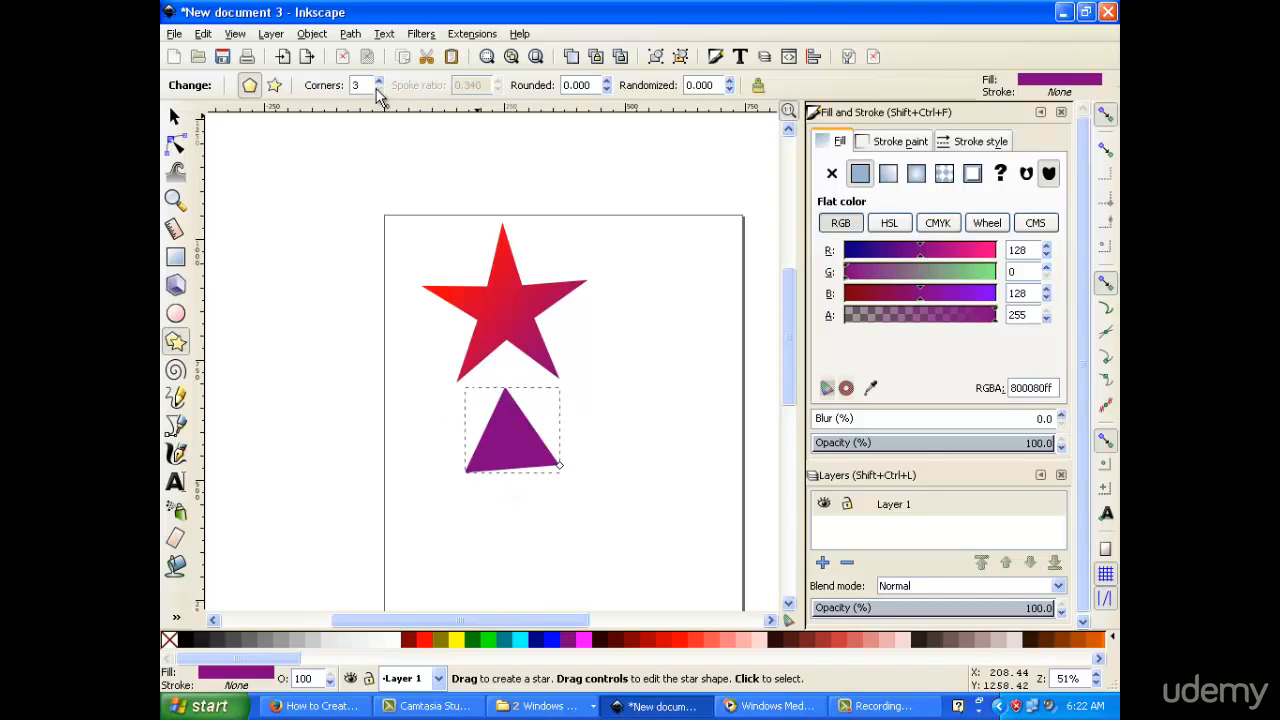
Set the purple polygon's corner count to 6
click(378, 84)
click(378, 84)
click(378, 84)
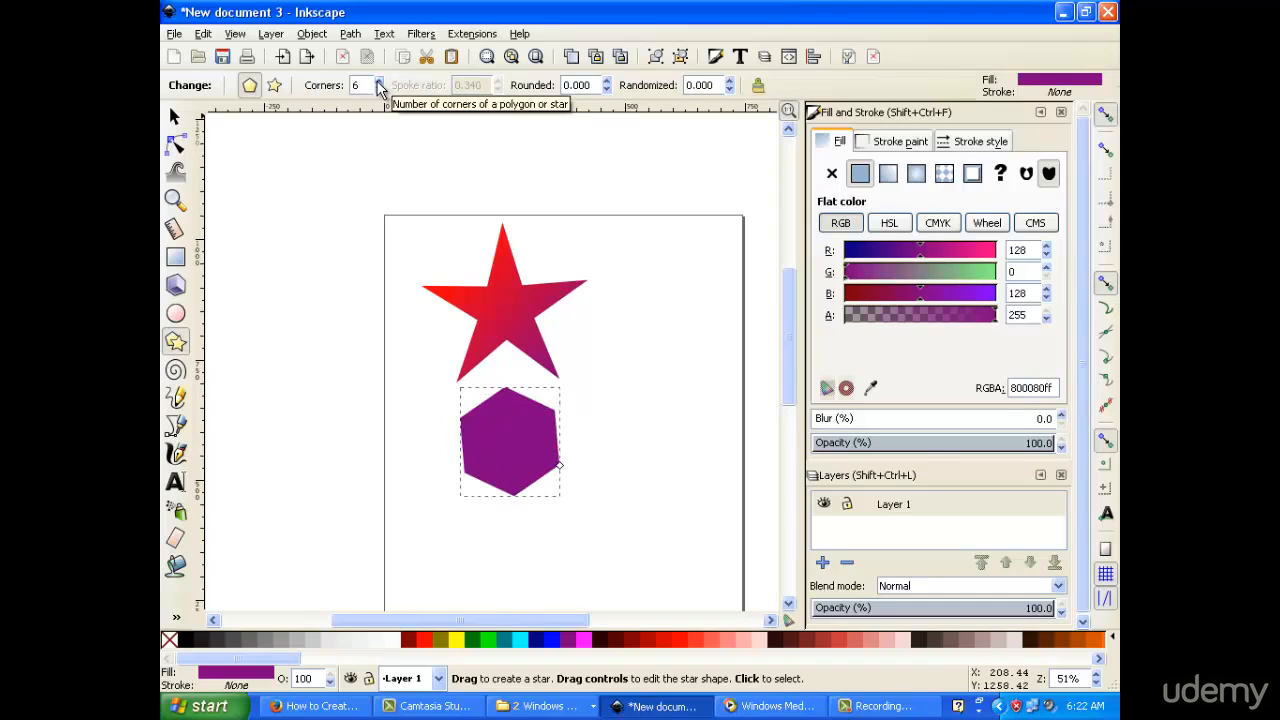
Move the hexagon beside the star to about X 488 px, Y 730 px, and deselect it
click(174, 117)
drag(490, 466, 647, 342)
click(622, 460)
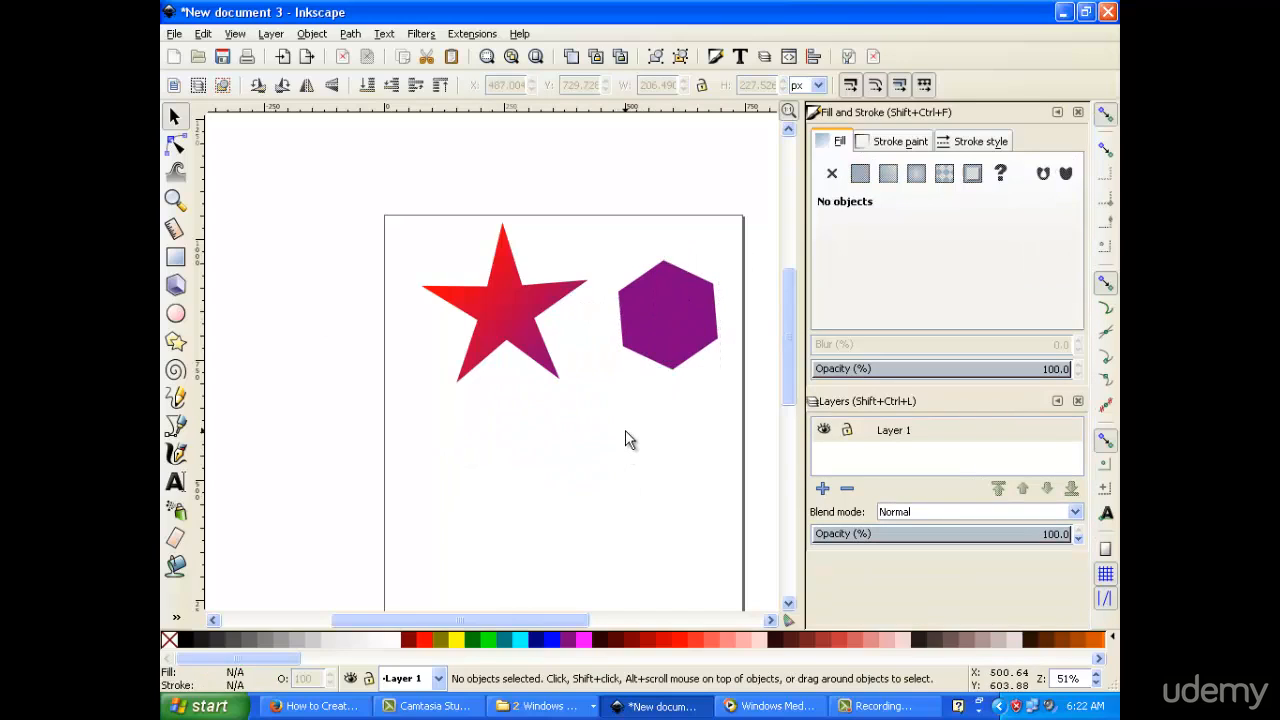
Give the star a linear gradient stroke paint using the black-to-transparent gradient
click(508, 311)
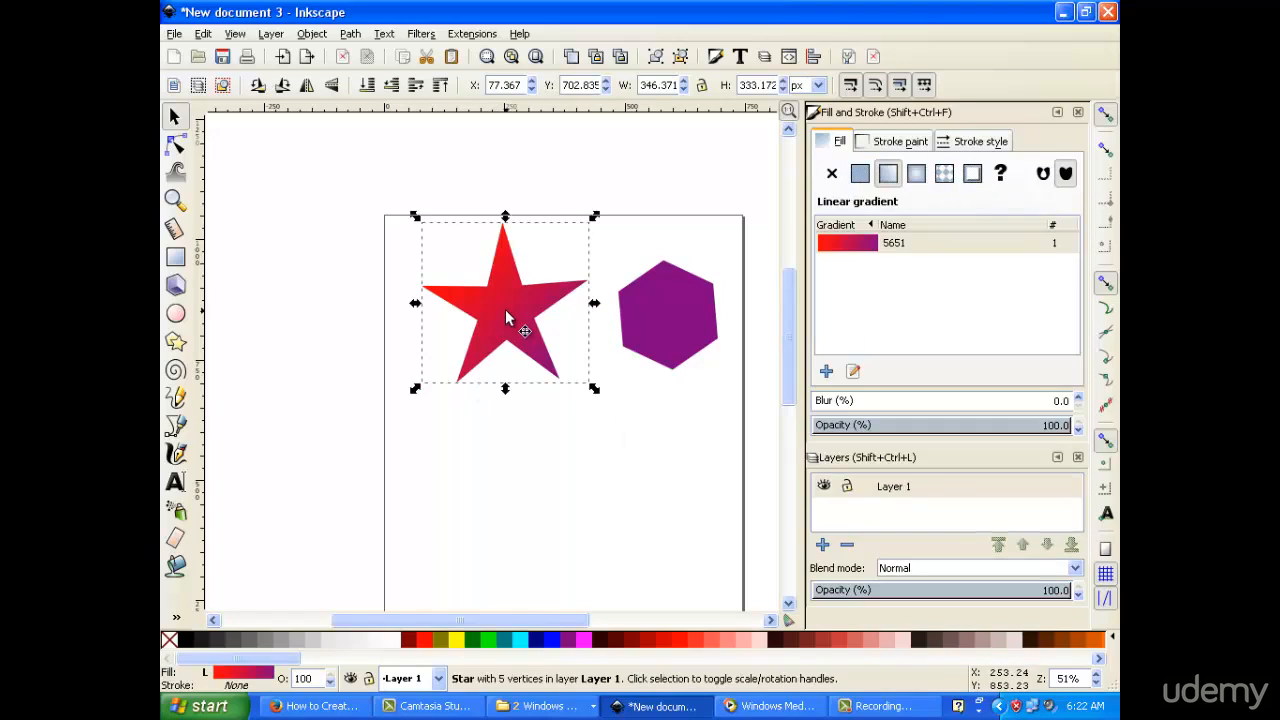
click(904, 141)
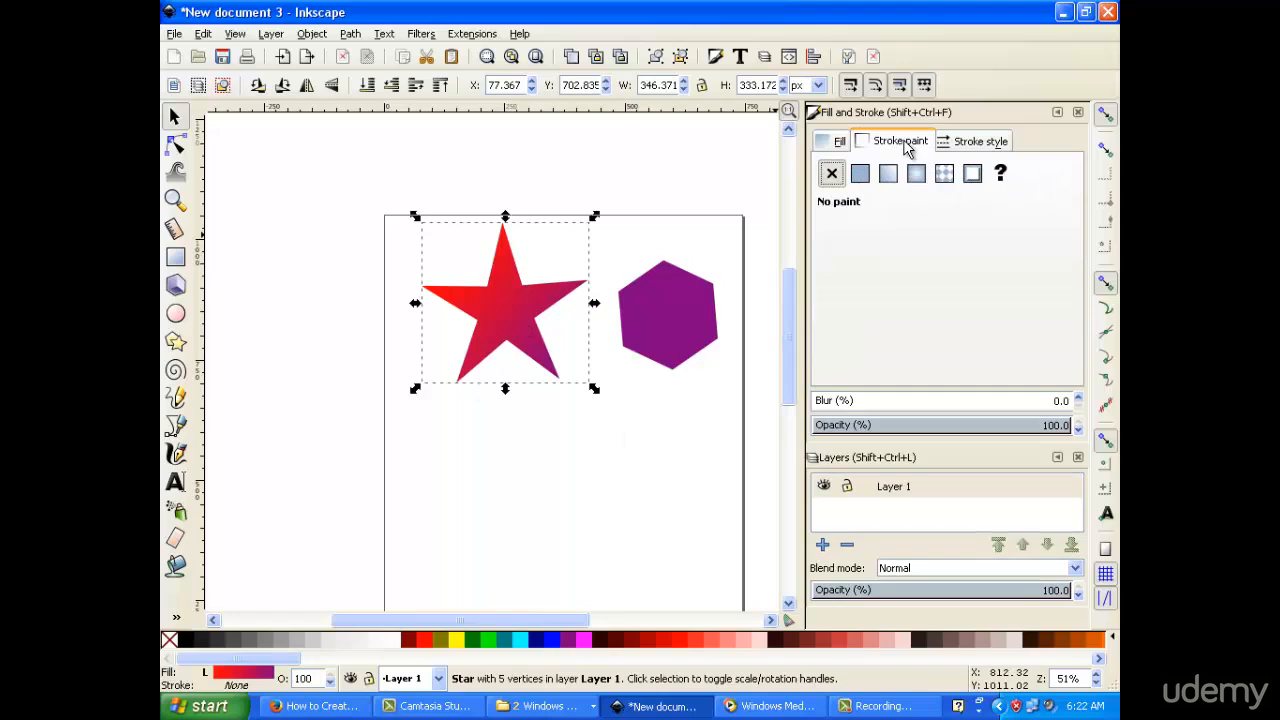
click(975, 143)
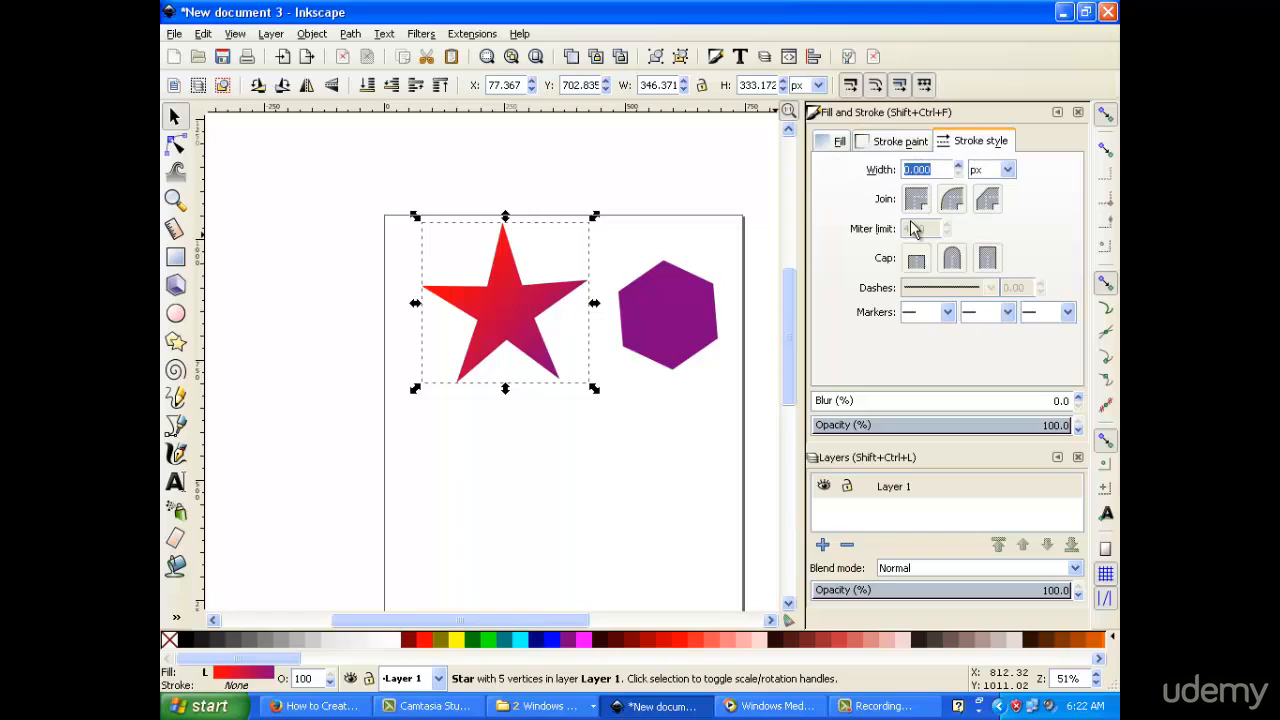
click(915, 142)
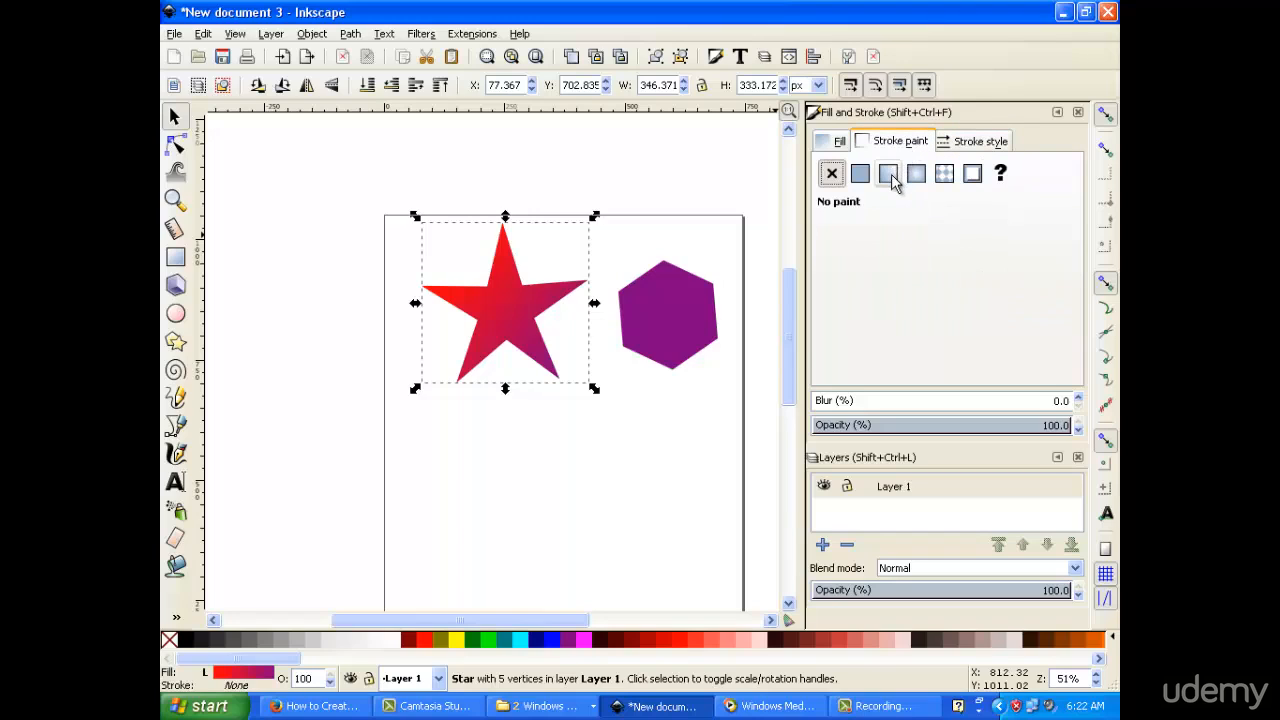
click(889, 174)
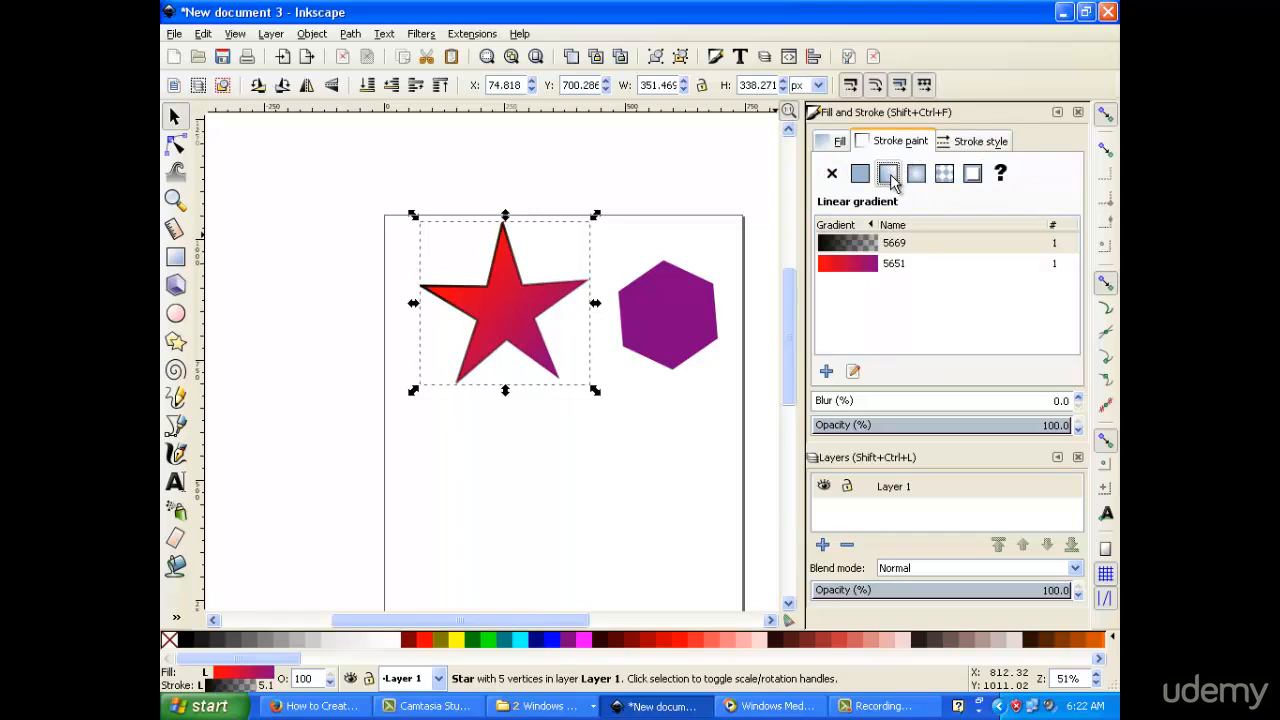
click(866, 254)
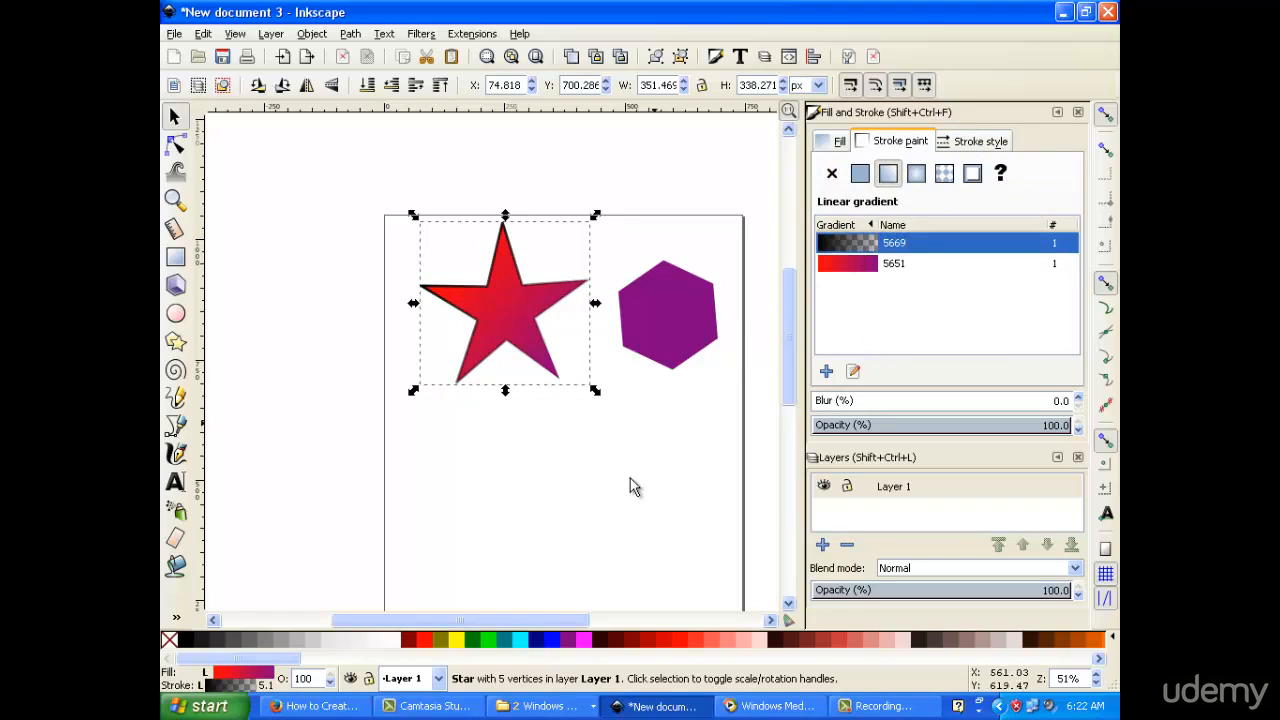
Try a flat dark red fill (550000) and no stroke paint on the star, and undo both changes
click(612, 648)
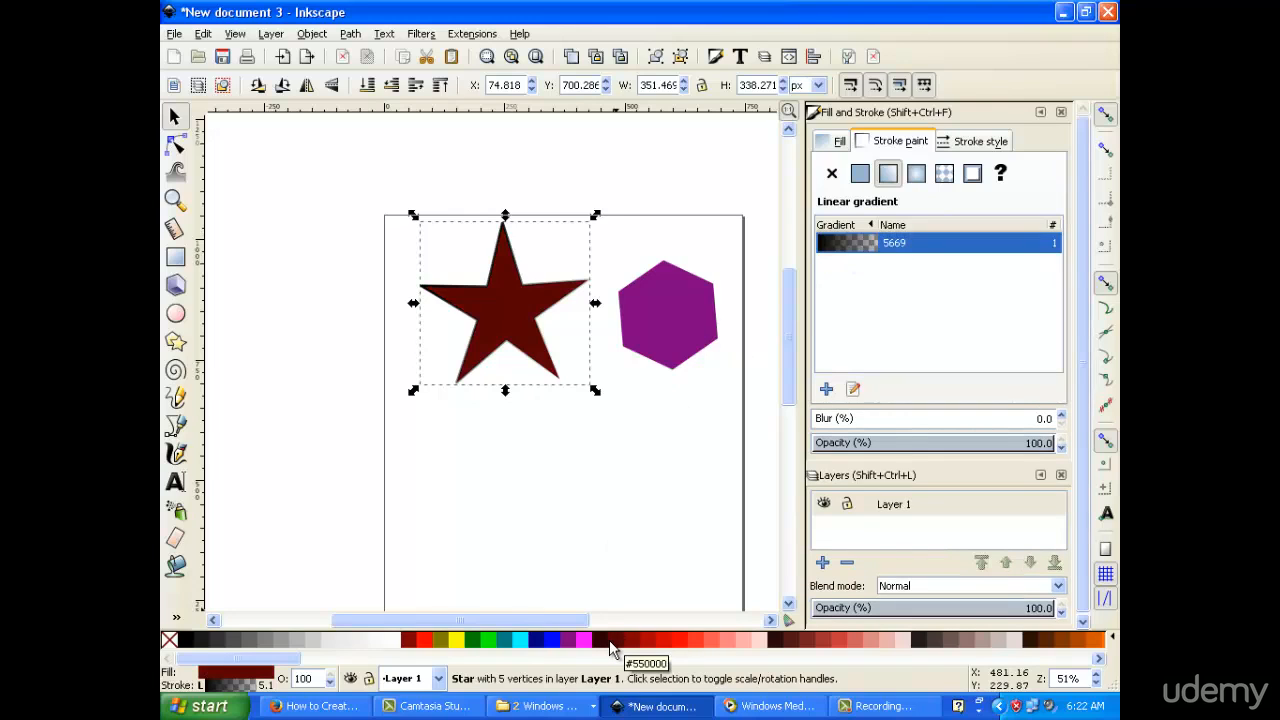
click(831, 173)
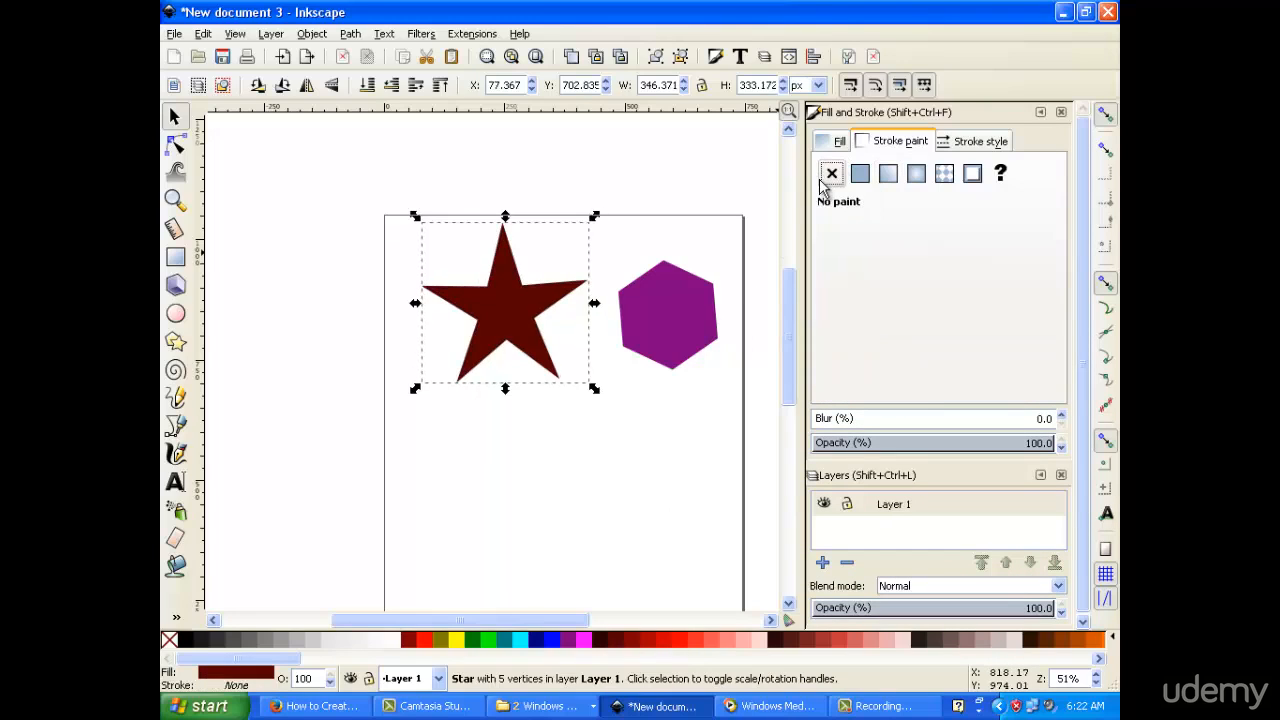
click(840, 141)
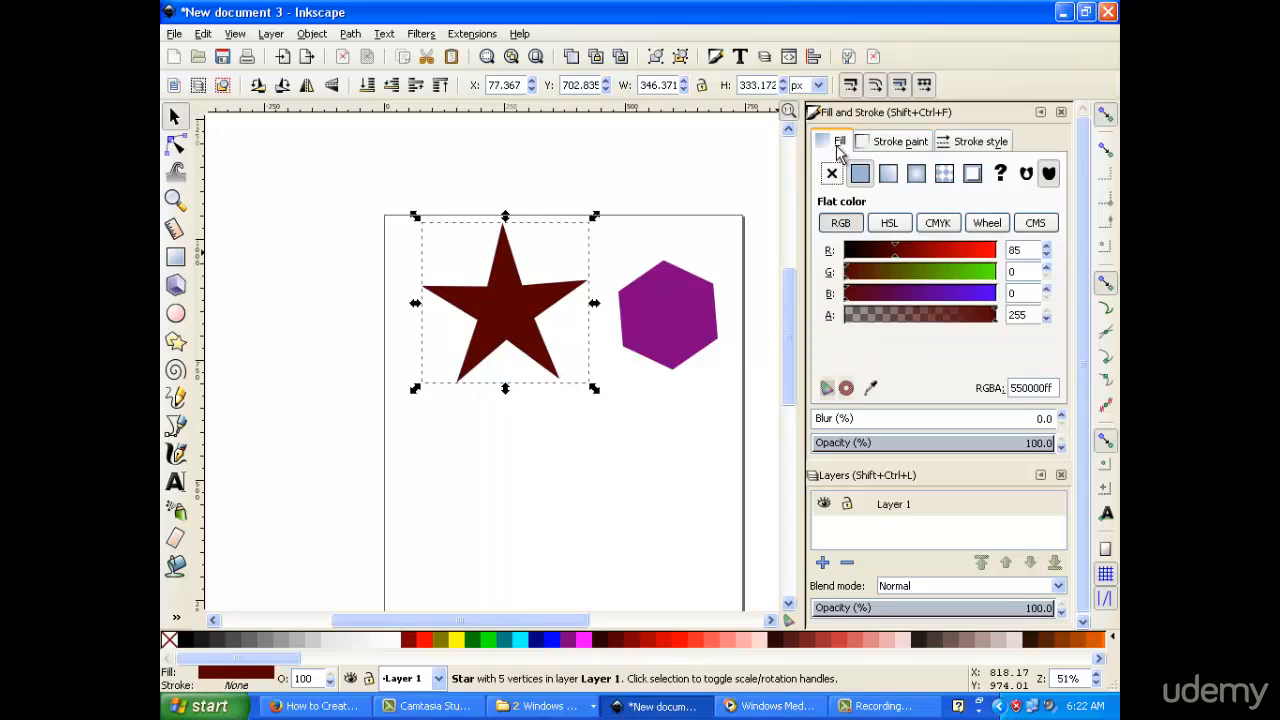
key(ctrl+z)
key(ctrl+z)
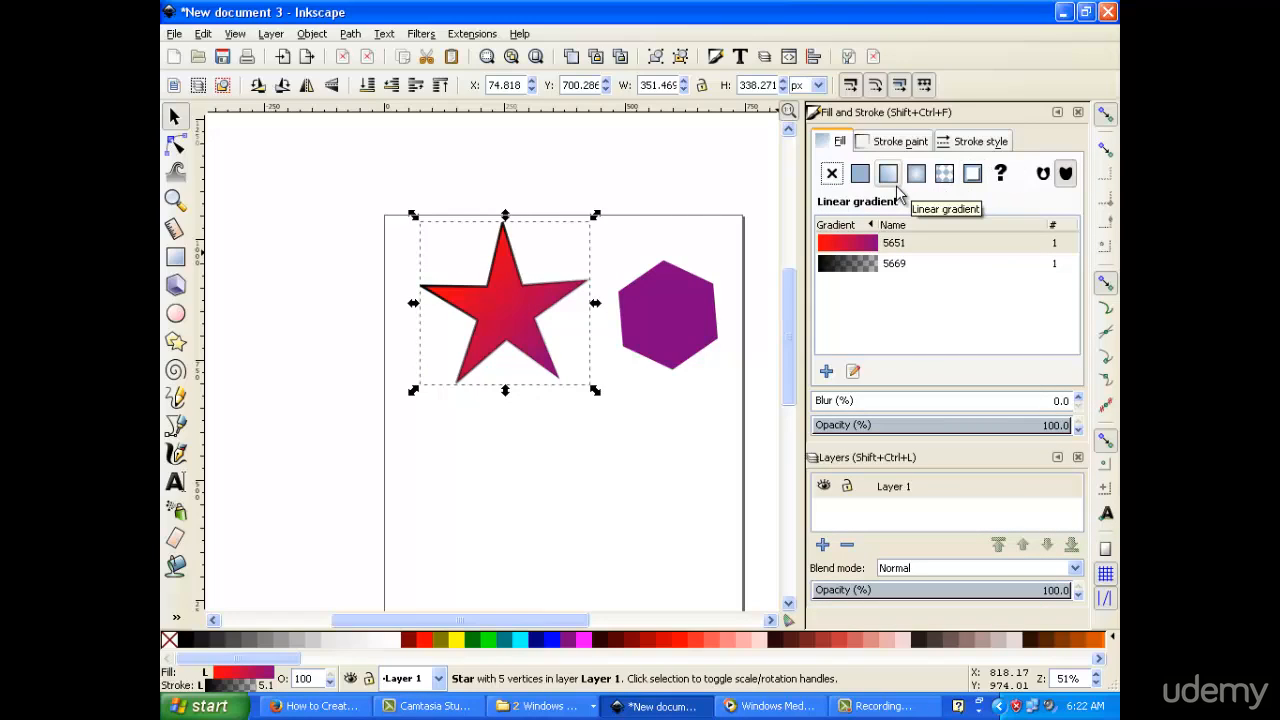
click(843, 247)
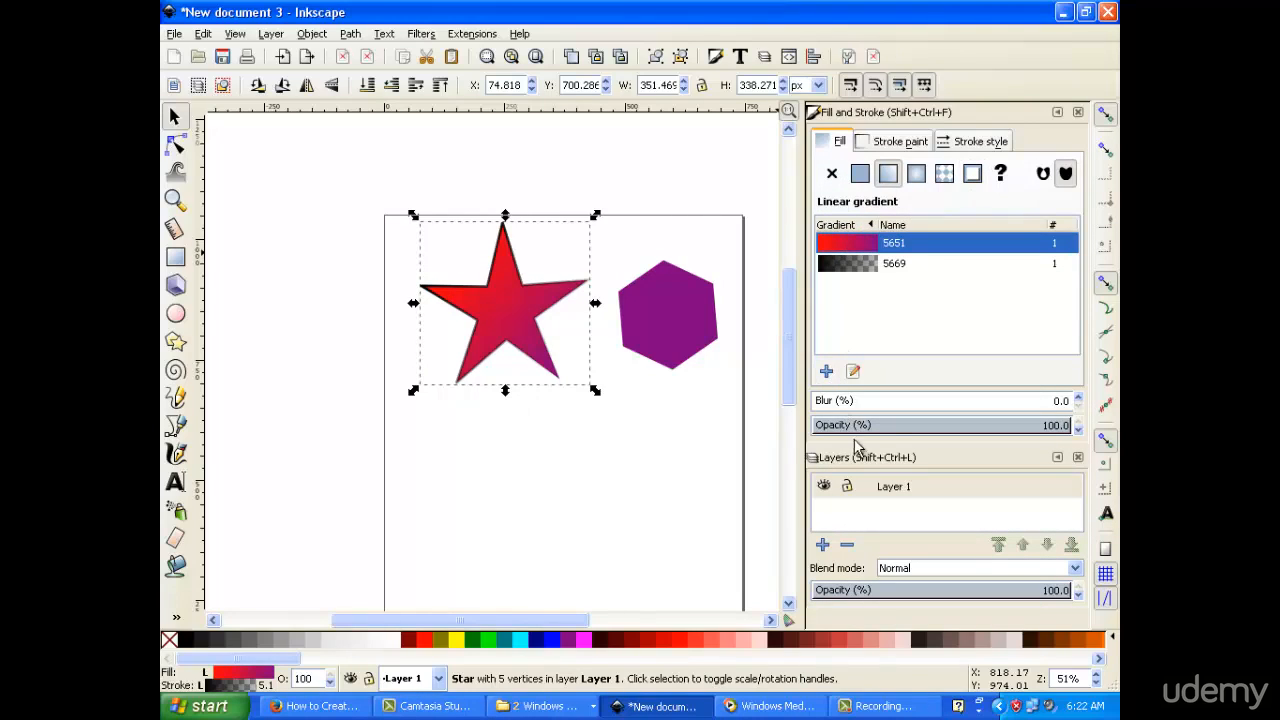
Enlarge the star to about 383 by 357 px and set its stroke to a miter join
drag(594, 388, 603, 398)
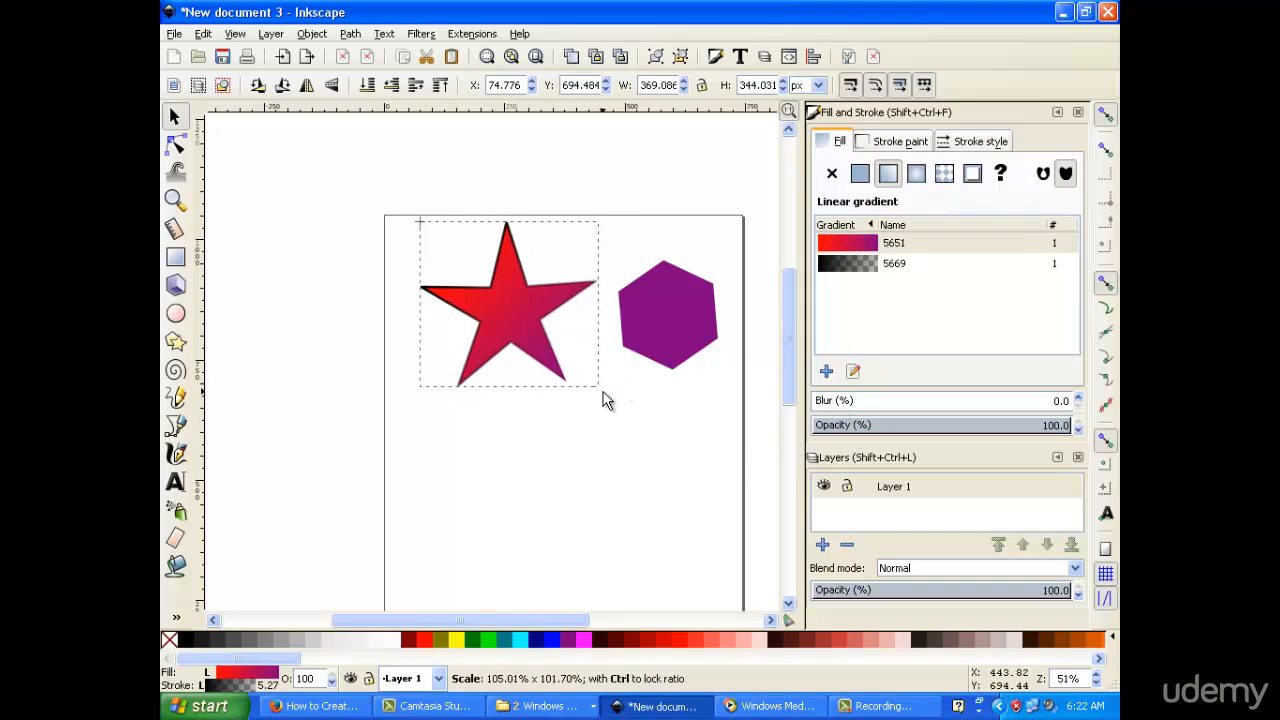
click(970, 141)
click(918, 202)
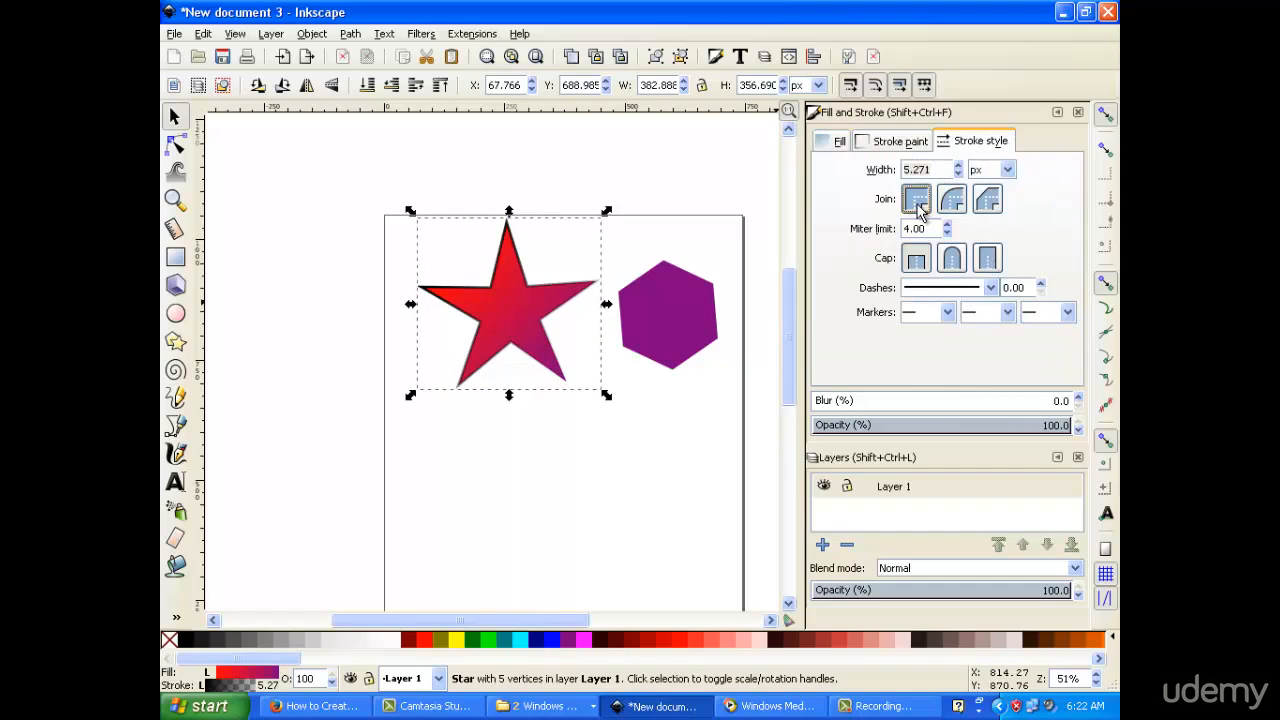
Set the star's stroke width to 6.371 px and its miter limit to 6.30
click(959, 166)
click(959, 166)
click(959, 166)
click(959, 166)
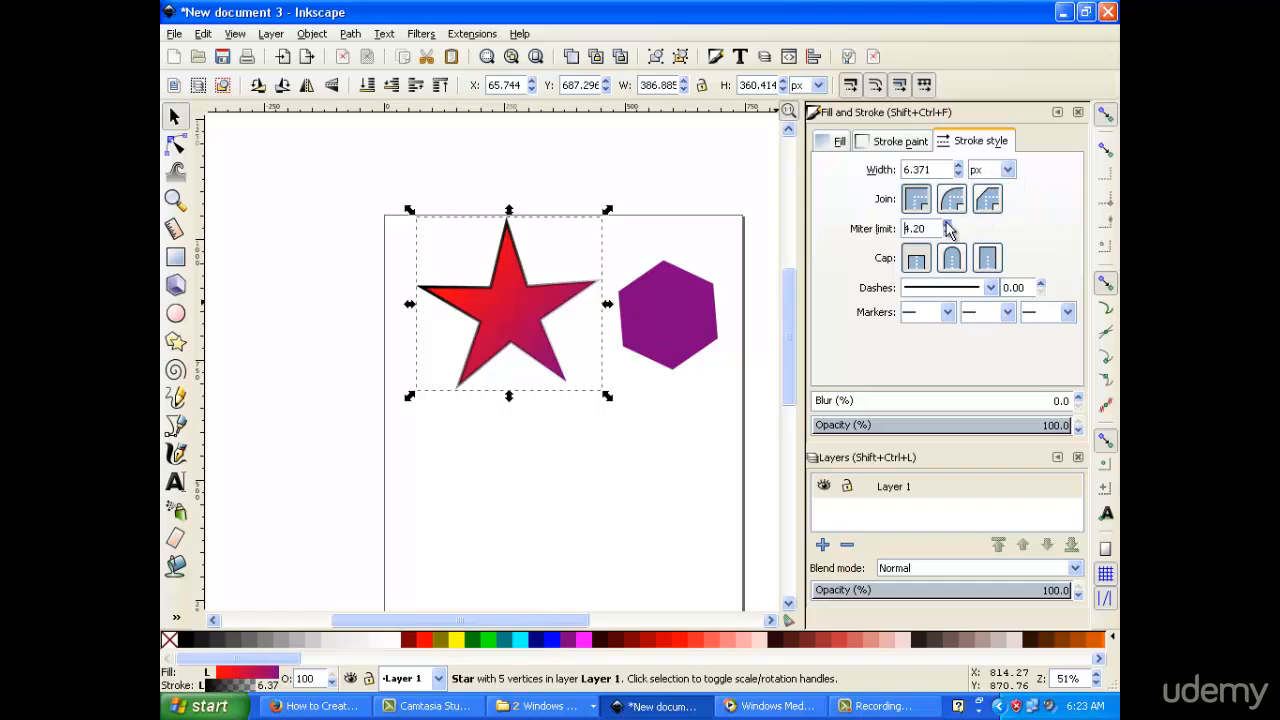
Move the star slightly up and left to about X 19 px, Y 707 px
click(330, 263)
drag(498, 383, 477, 373)
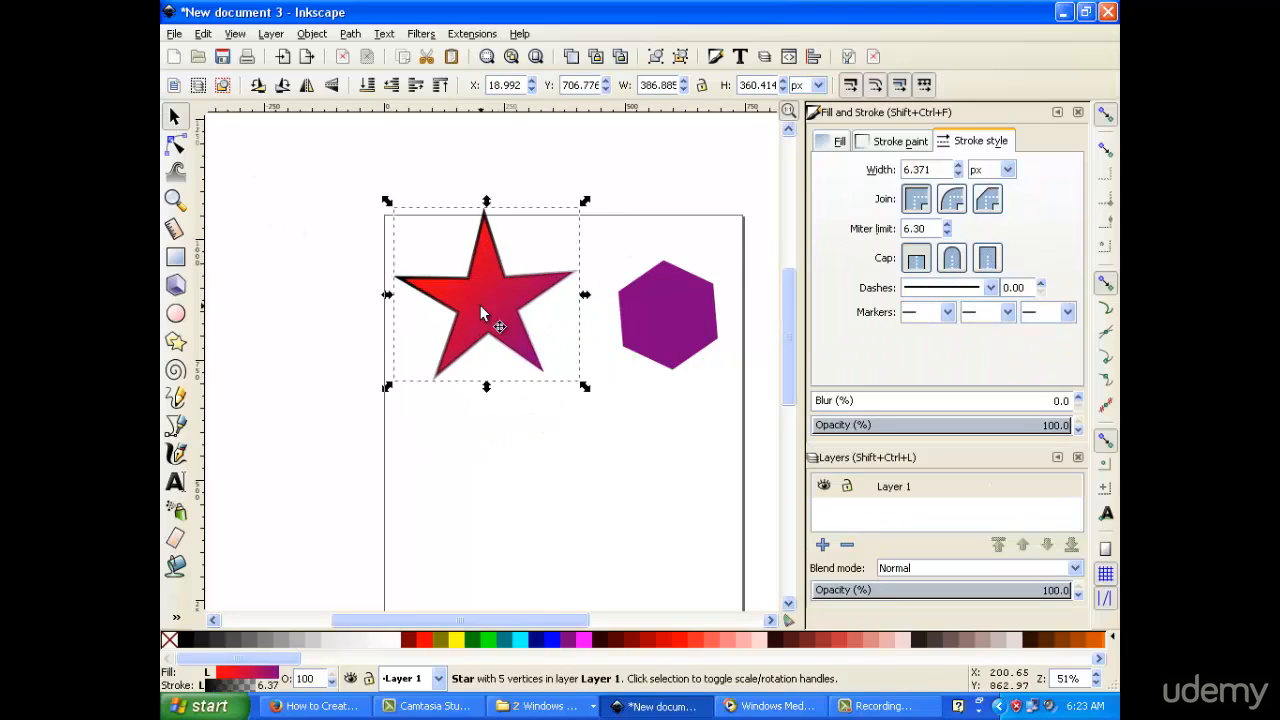
Move the hexagon closer to the star, to about X 423 px, Y 660 px, rotate it clockwise, and deselect it
click(669, 307)
drag(669, 307, 639, 342)
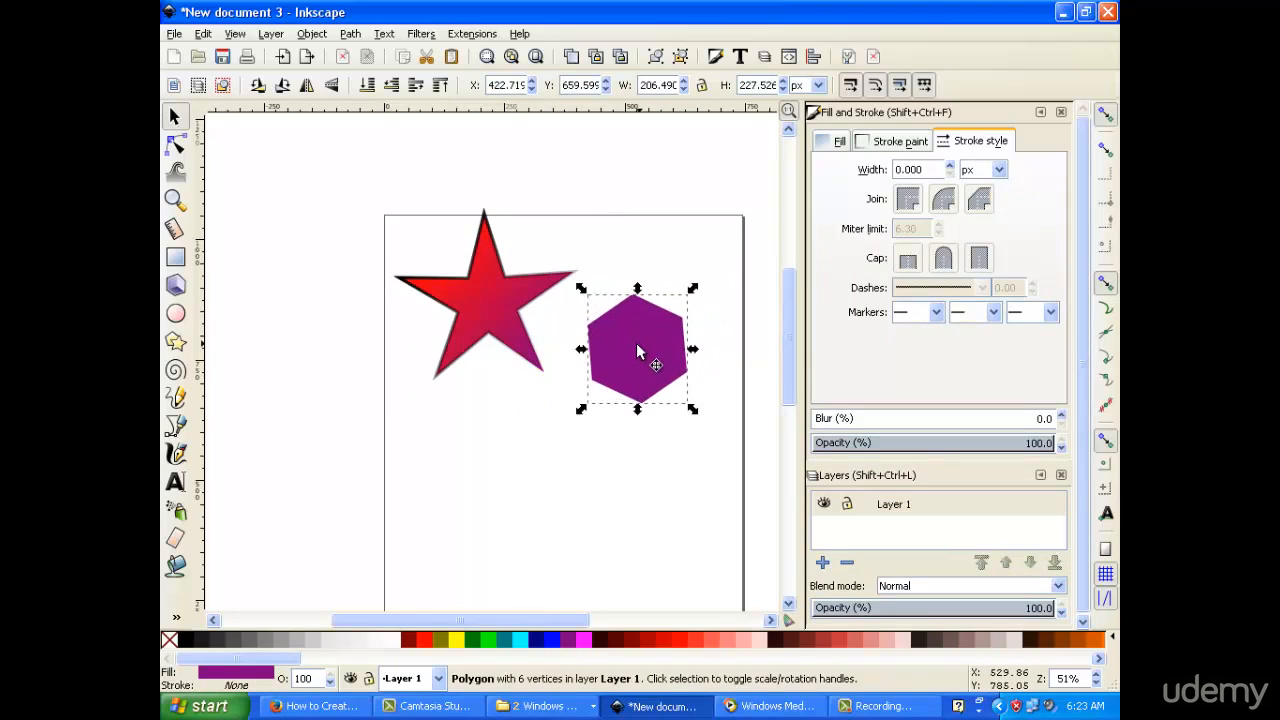
drag(694, 287, 680, 376)
click(574, 462)
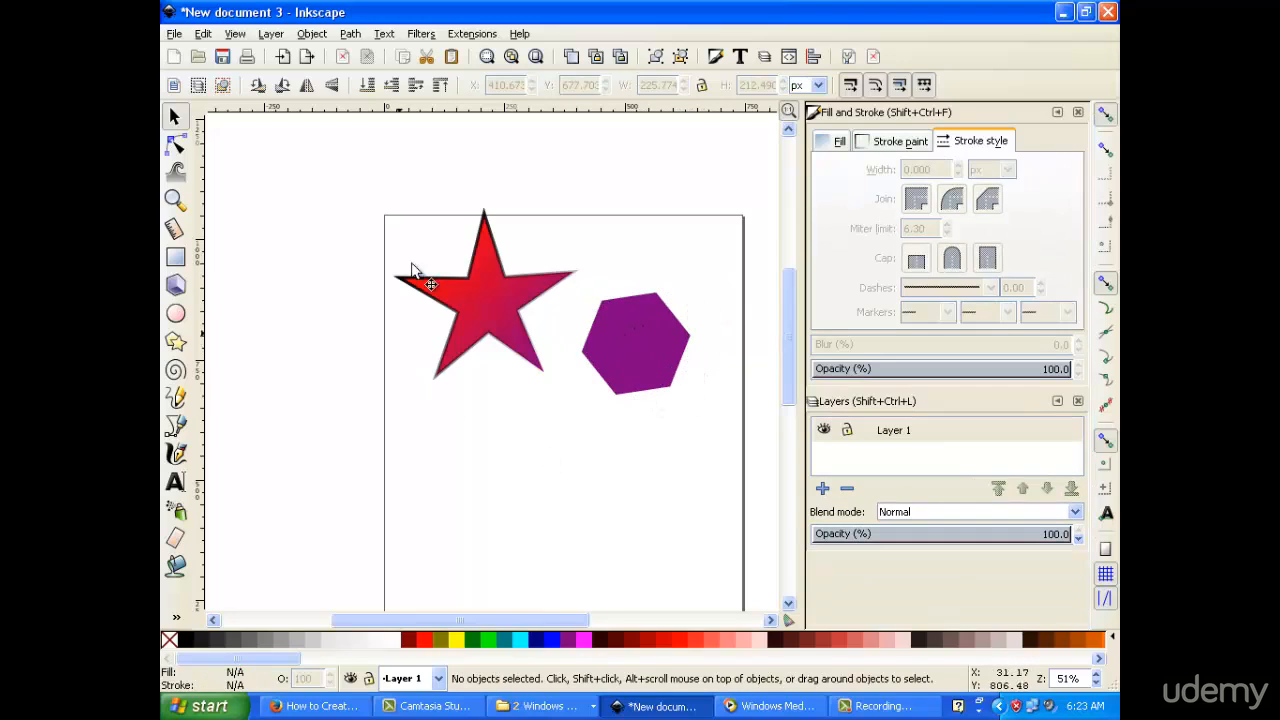
Move the star to about X -14 px, Y 662 px, and set its corner count to 11
drag(480, 292, 464, 313)
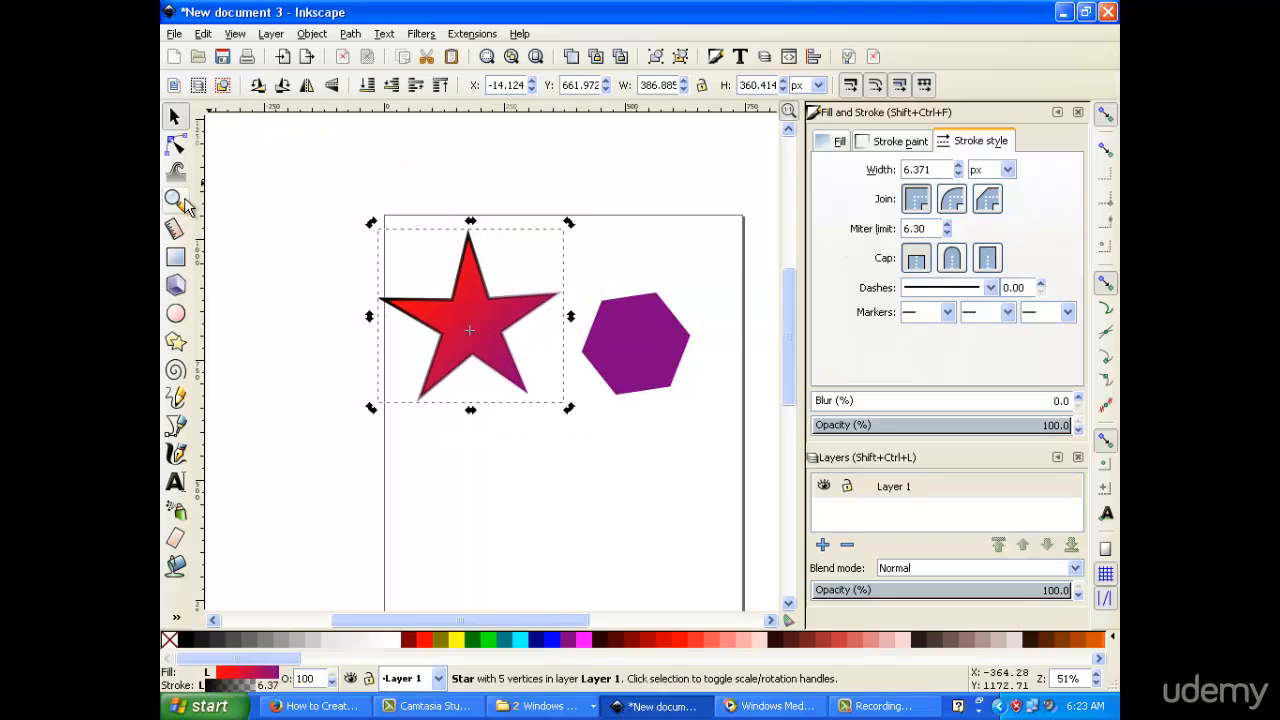
click(176, 258)
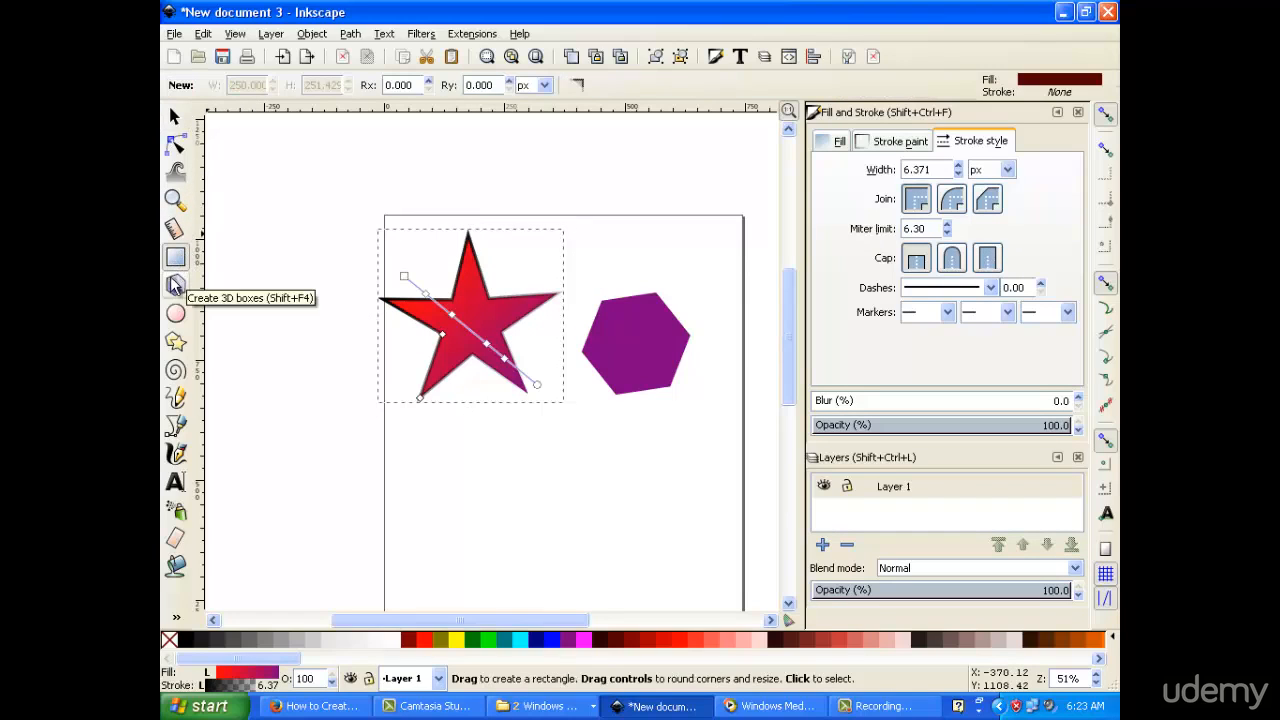
click(175, 285)
click(175, 342)
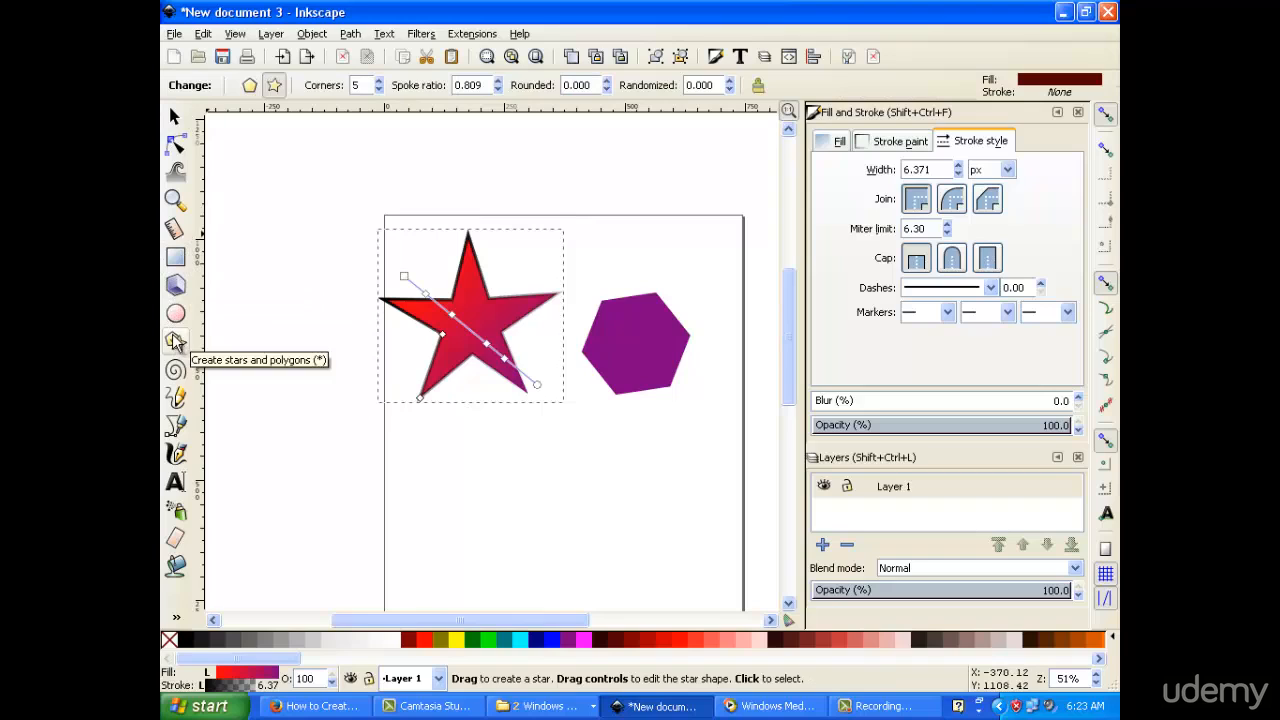
click(379, 81)
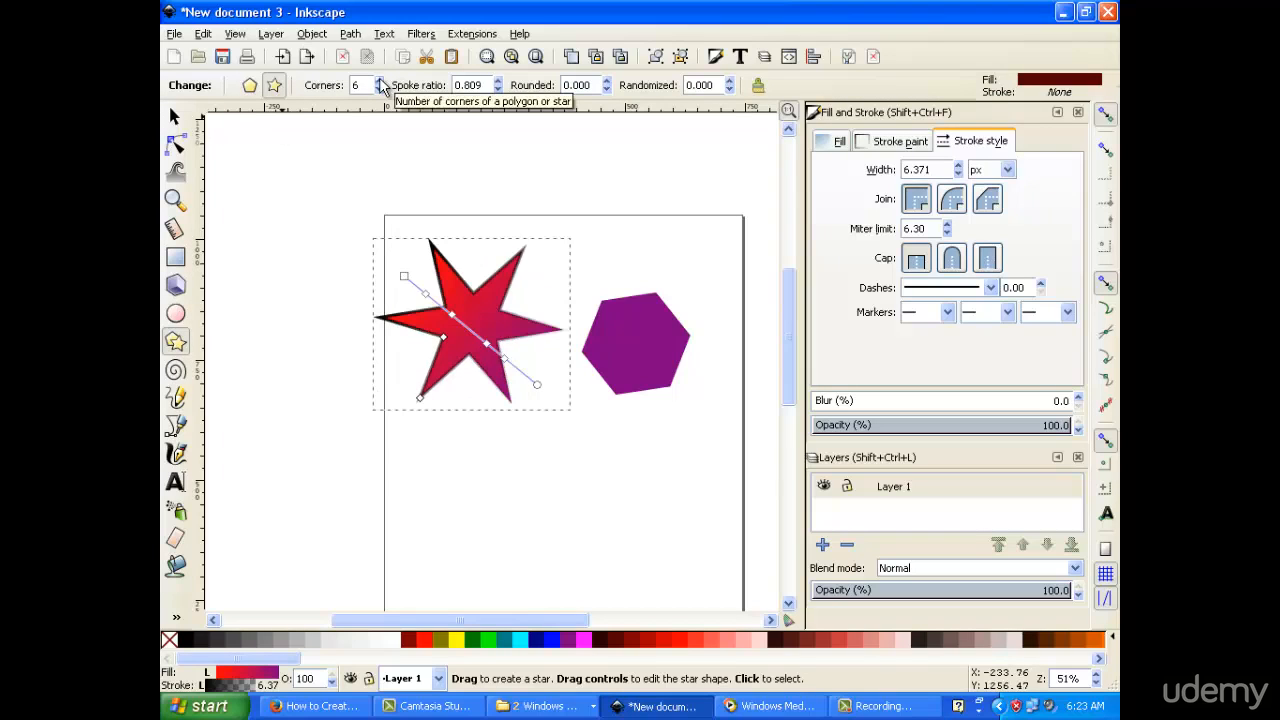
click(379, 81)
click(379, 81)
click(379, 81)
click(379, 81)
click(379, 81)
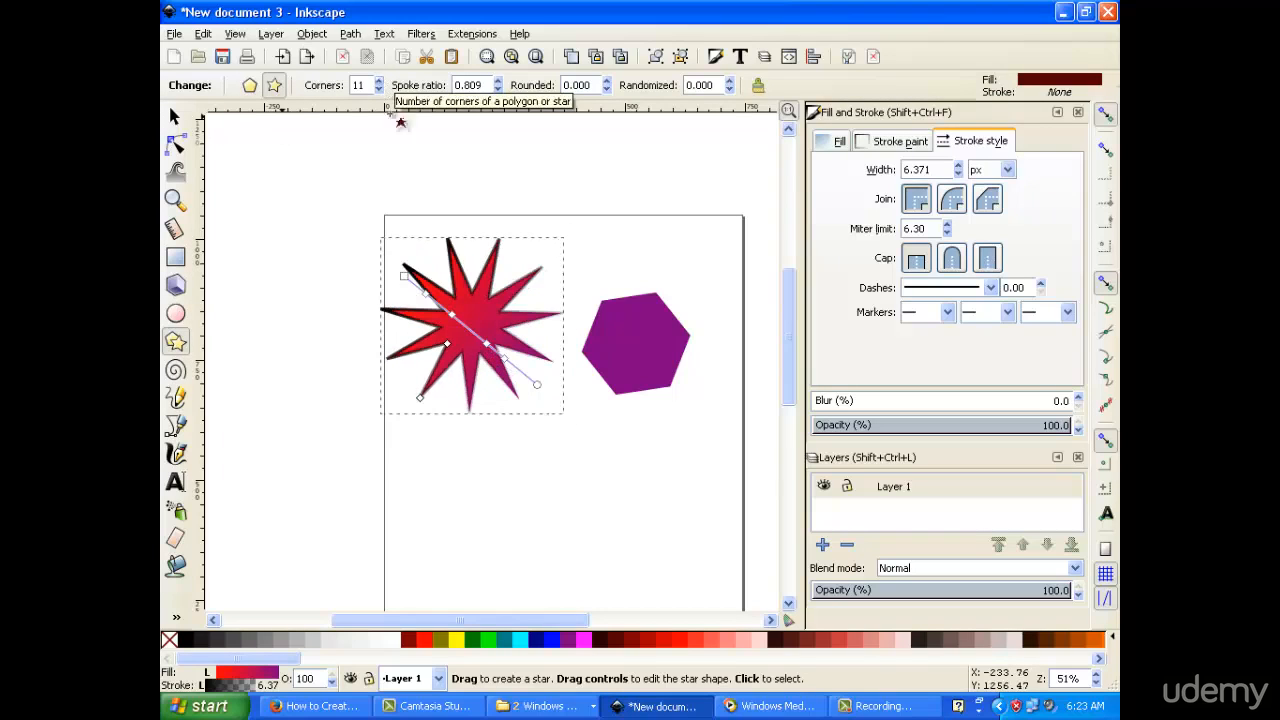
Move the 11-pointed star behind the hexagon so its spikes surround the hexagon
click(175, 117)
drag(463, 299, 632, 331)
Separate the shapes, placing the hexagon on the page's left and the star at about X 364 px, Y 657 px, and deselect
click(616, 330)
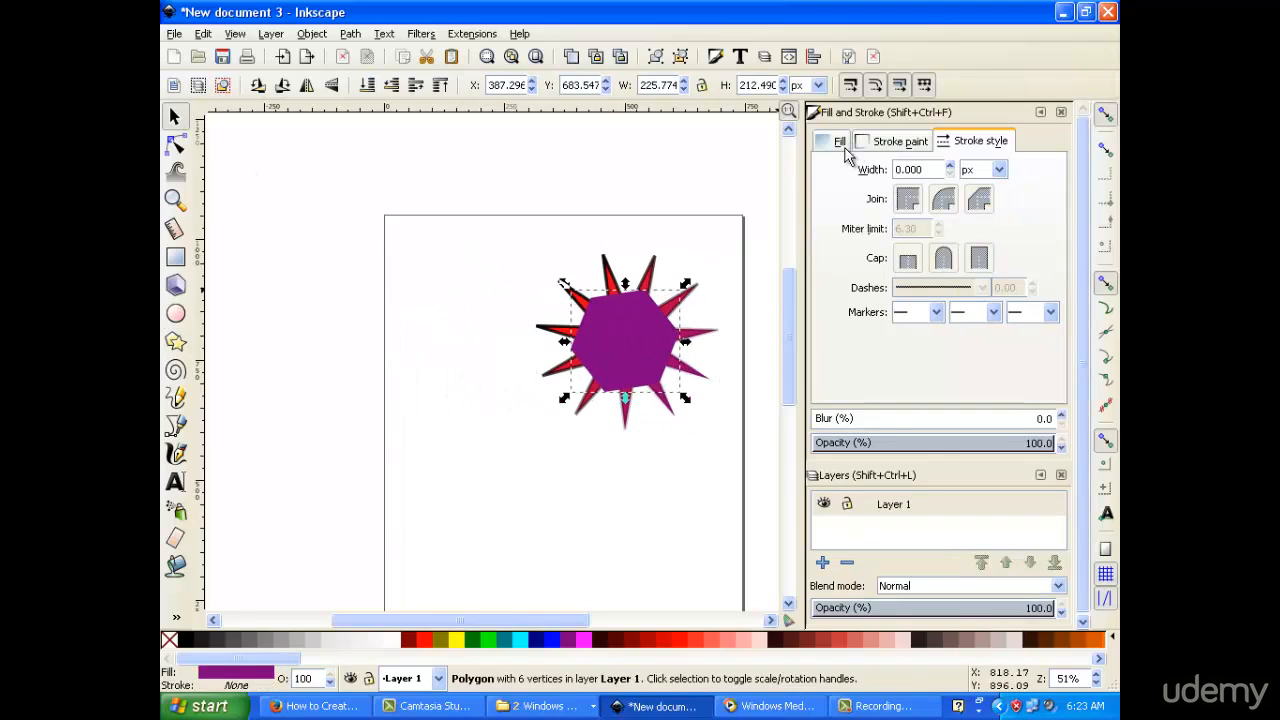
drag(620, 318, 483, 334)
click(607, 343)
drag(622, 336, 523, 309)
drag(577, 262, 662, 342)
click(570, 488)
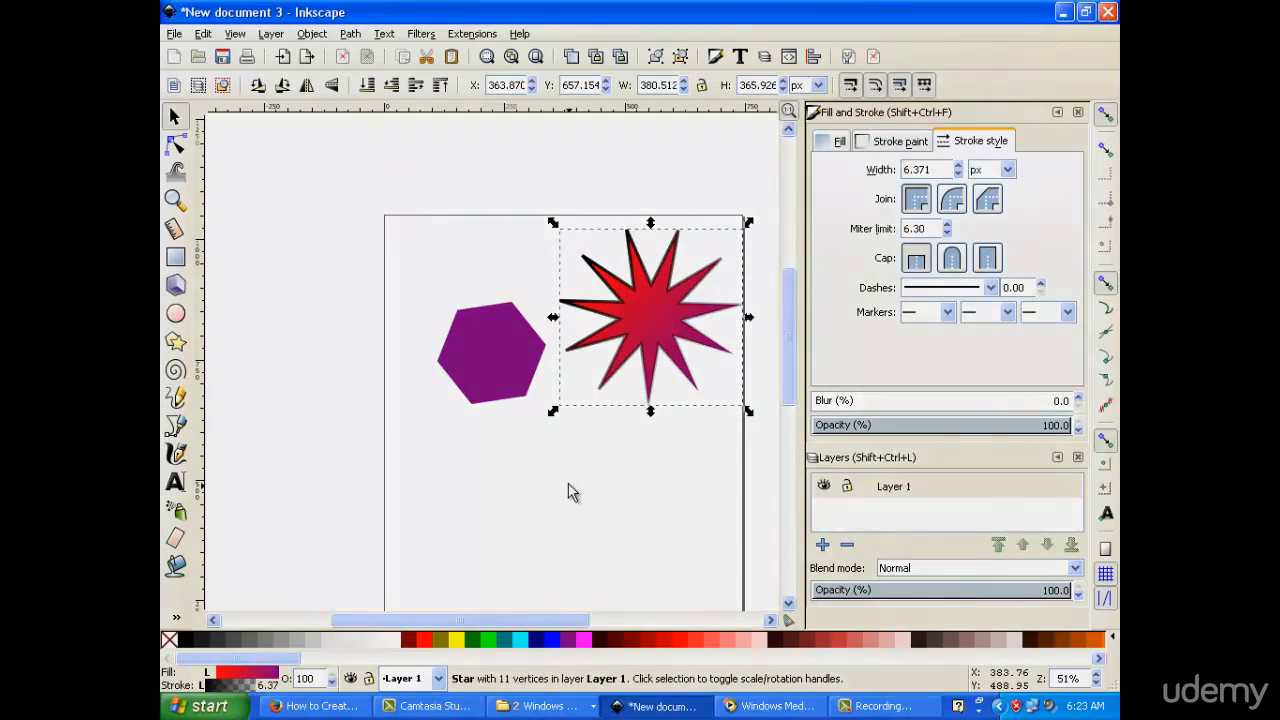
click(570, 486)
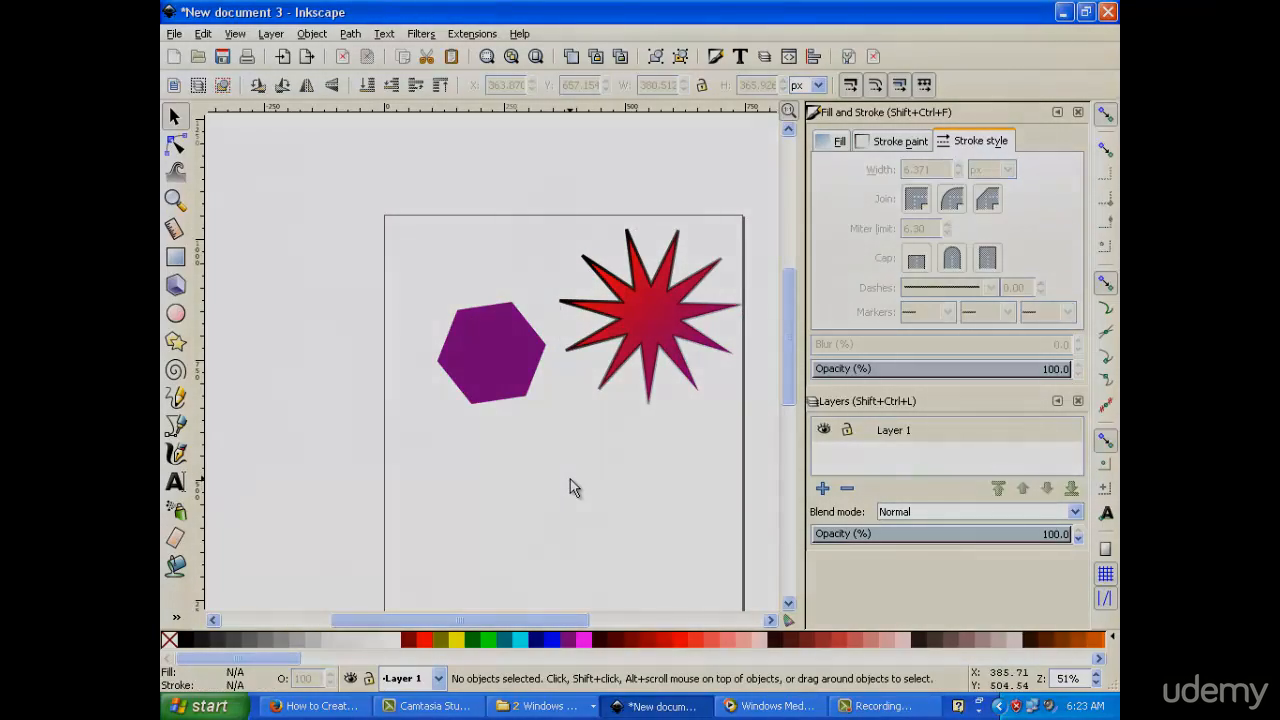